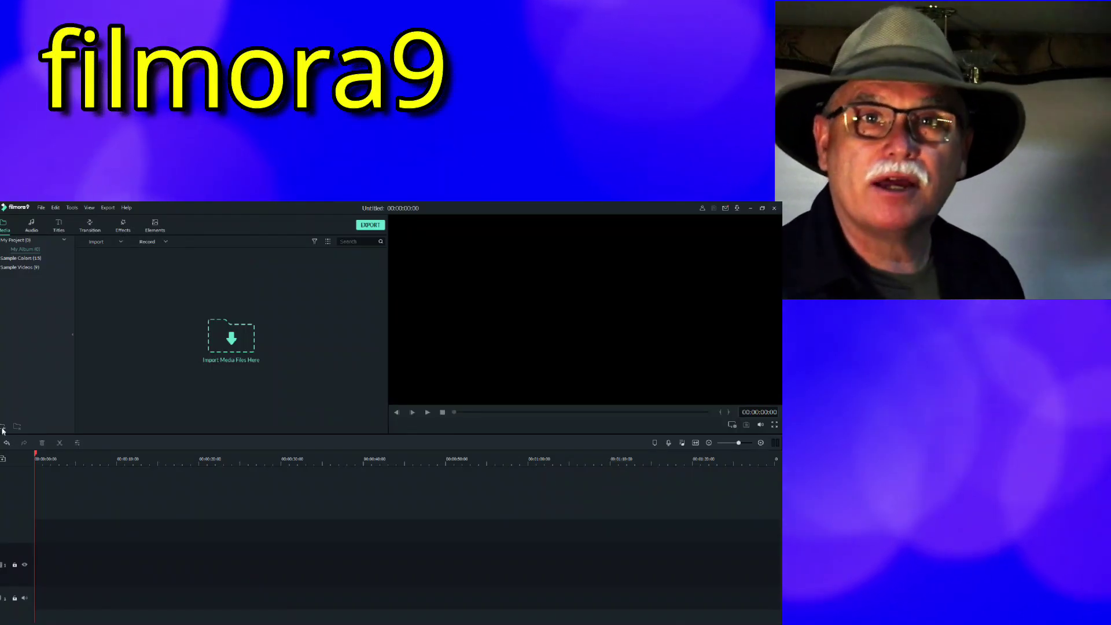
Create a new empty album folder under My Project in the Media library
left_click(17, 427)
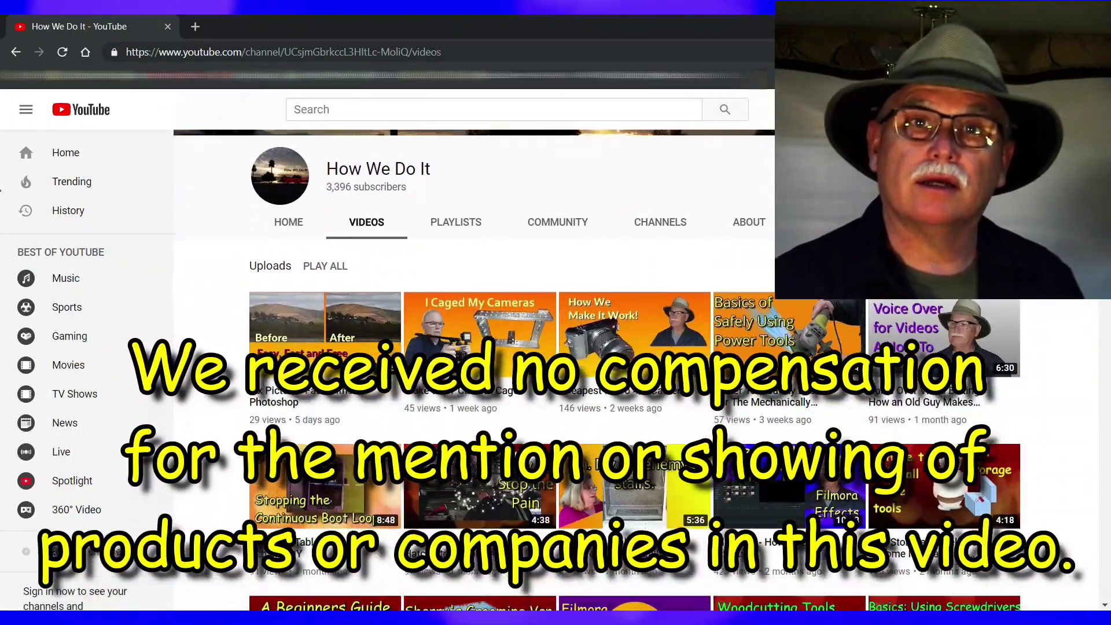
Scroll down through the uploads on the How We Do It channel's Videos tab
scroll(596, 371, "down", 10)
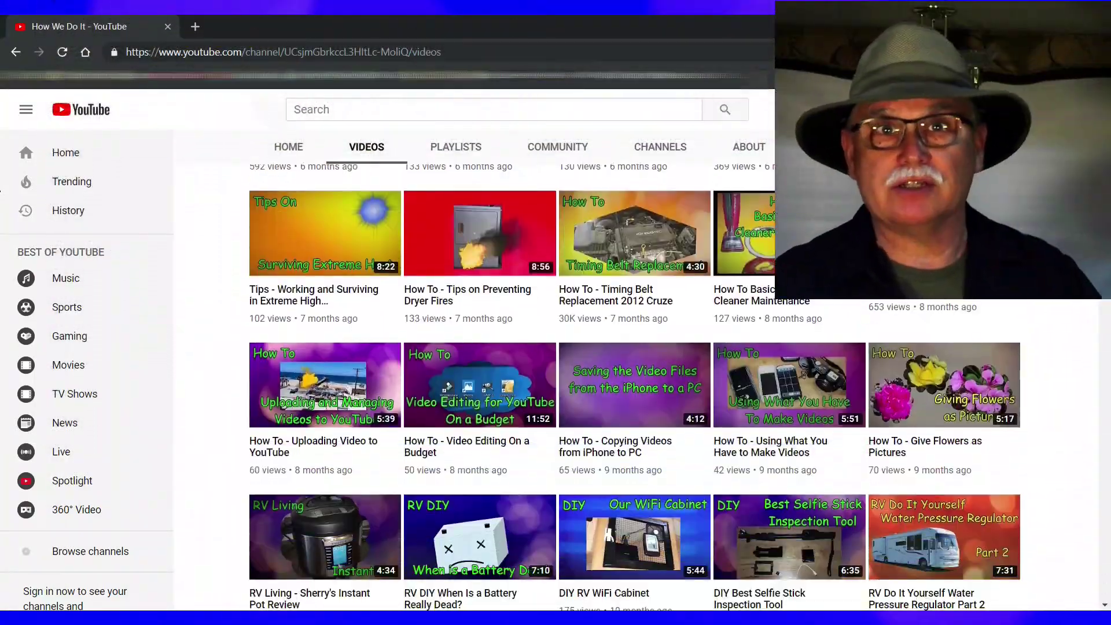
scroll(596, 370, "down", 9)
scroll(596, 370, "down", 14)
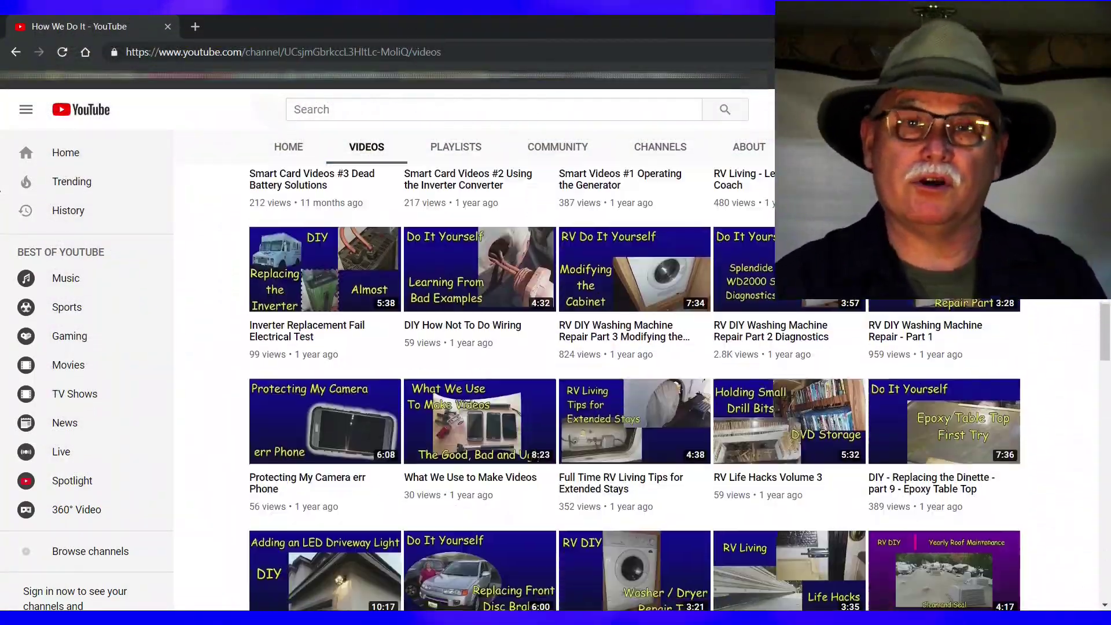
scroll(596, 370, "down", 12)
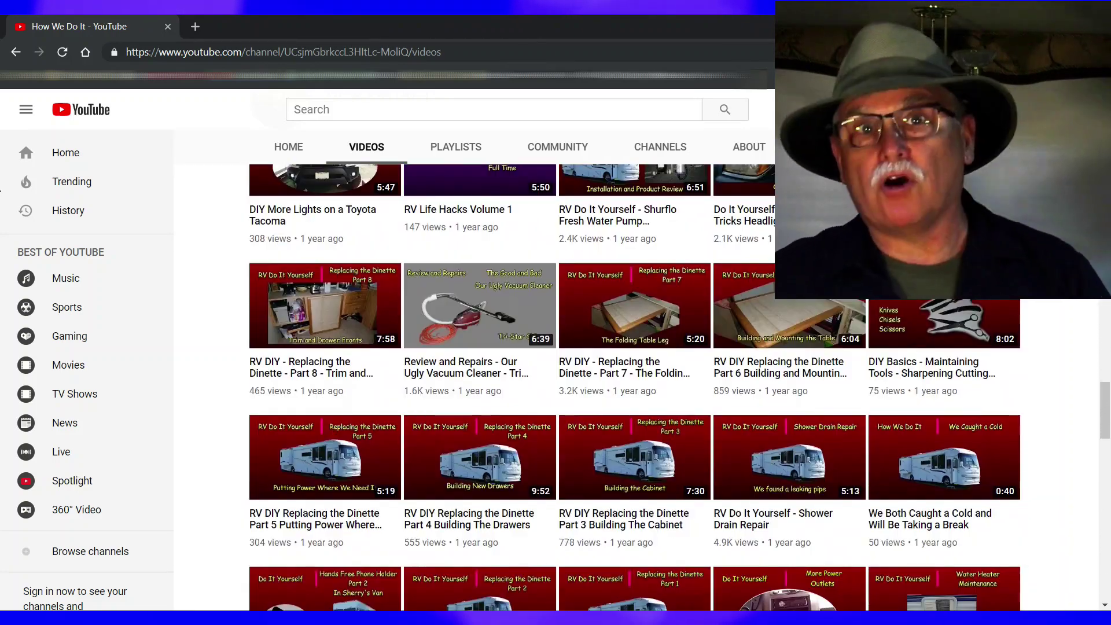
scroll(596, 370, "down", 14)
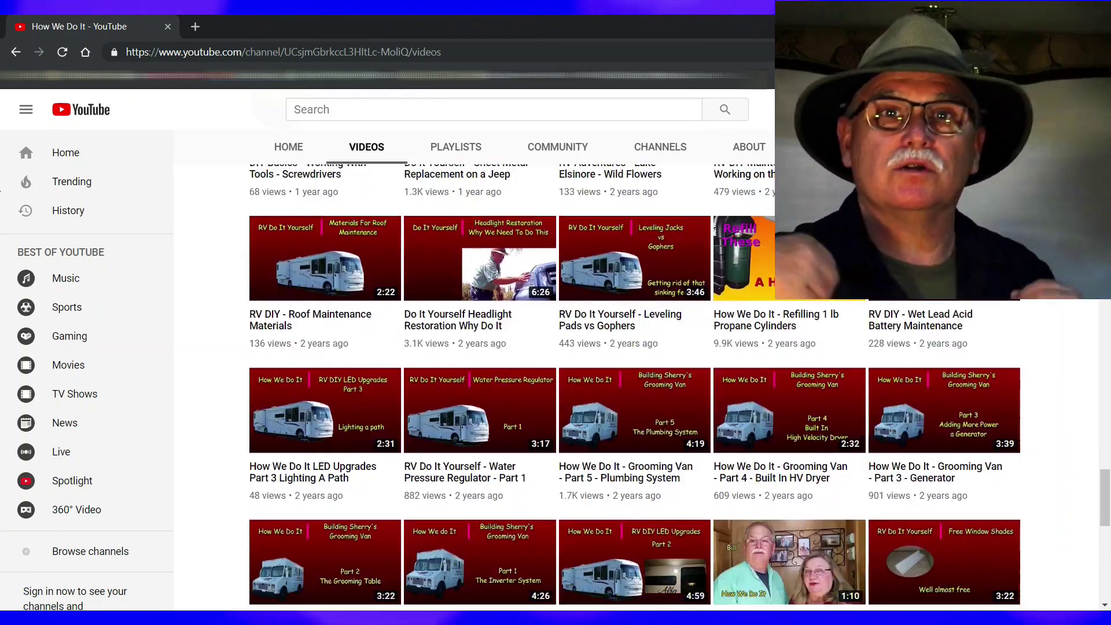
scroll(596, 370, "down", 2)
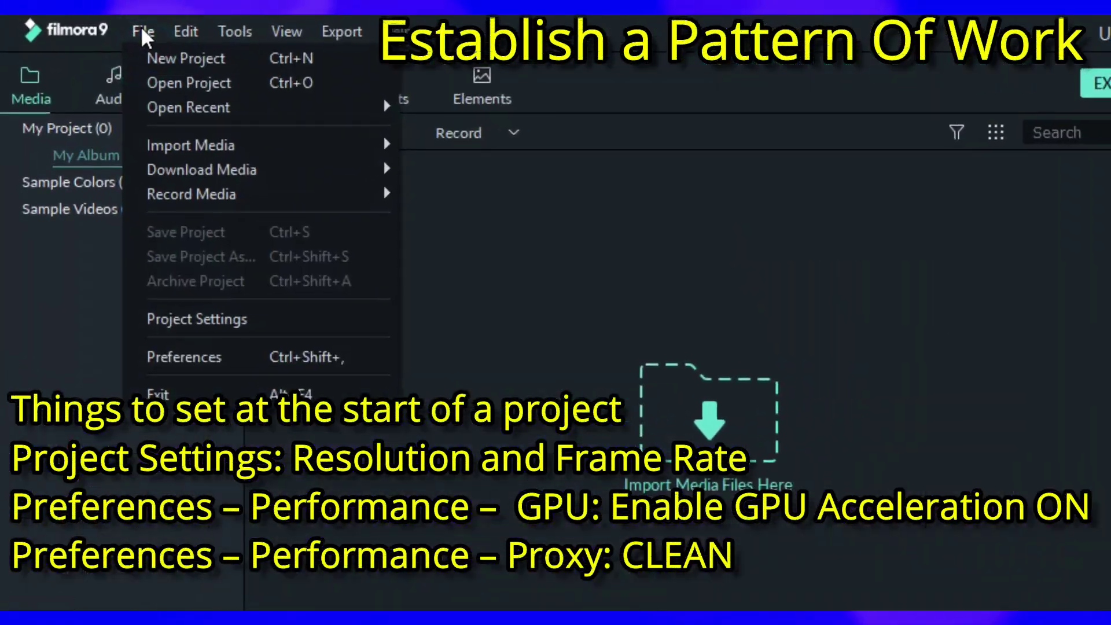
Keep the project settings at 1920 x 1080 resolution and 30 fps
left_click(183, 321)
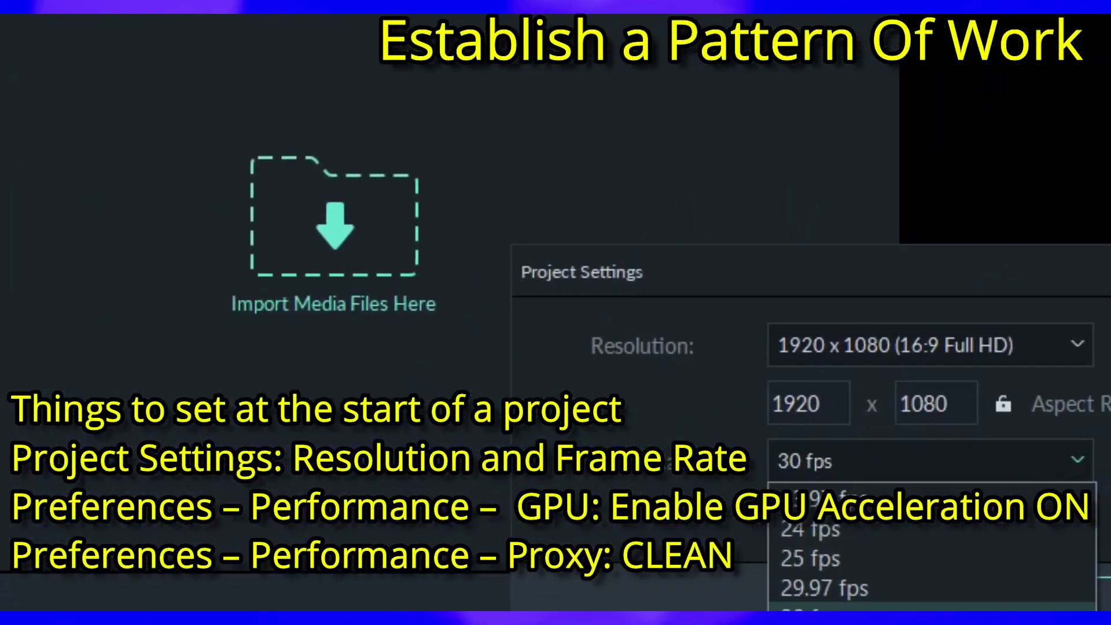
left_click(821, 615)
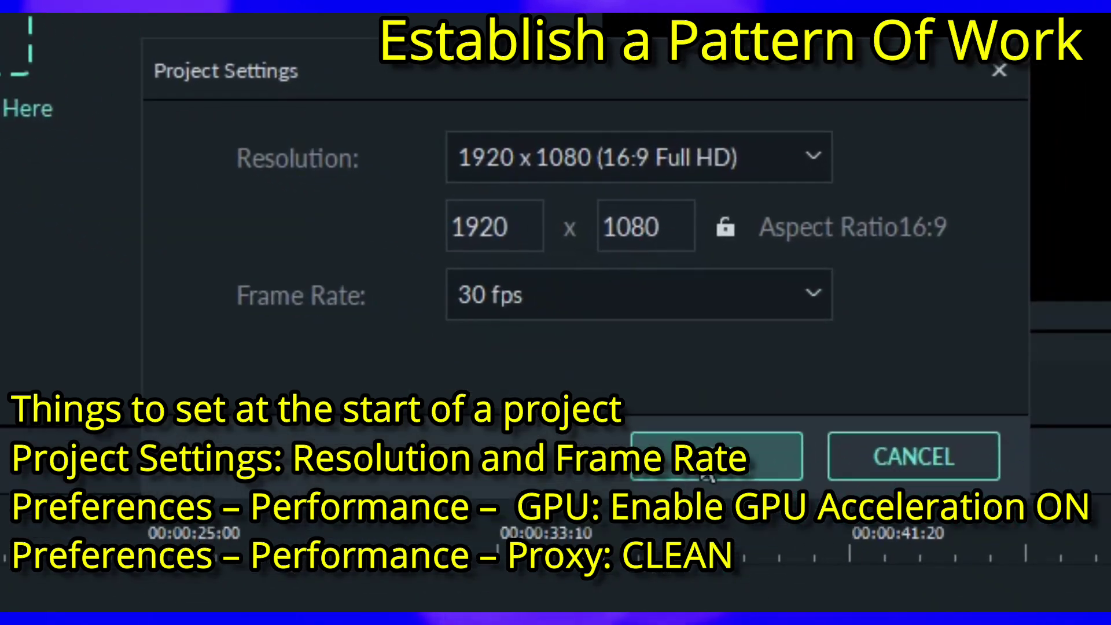
left_click(704, 461)
In Performance preferences, keep GPU acceleration on and clean all proxy files
left_click(146, 34)
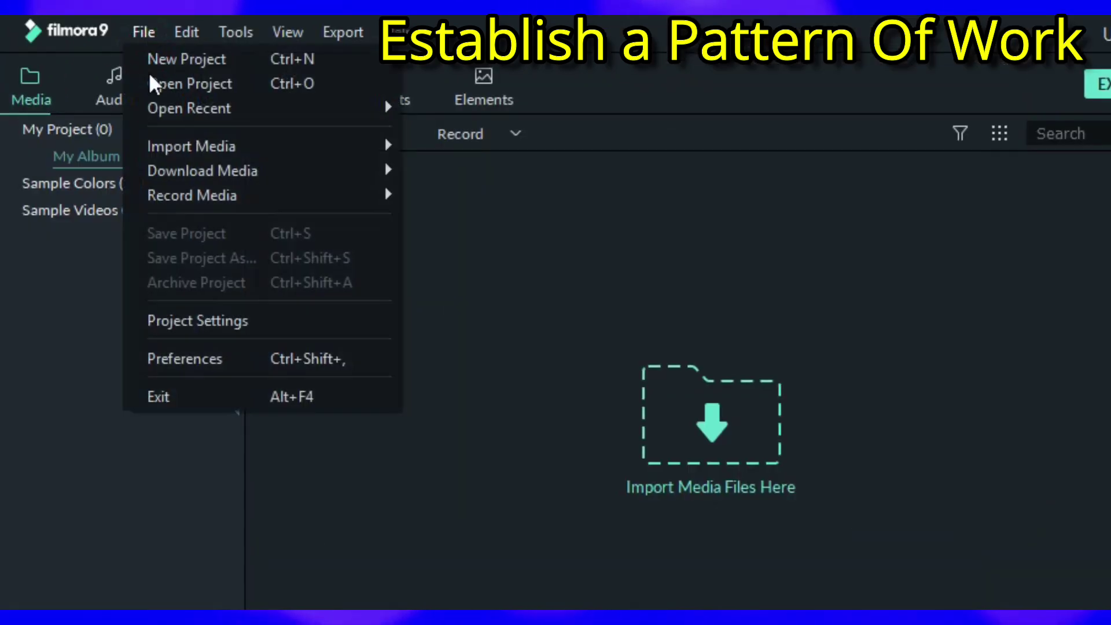
left_click(174, 360)
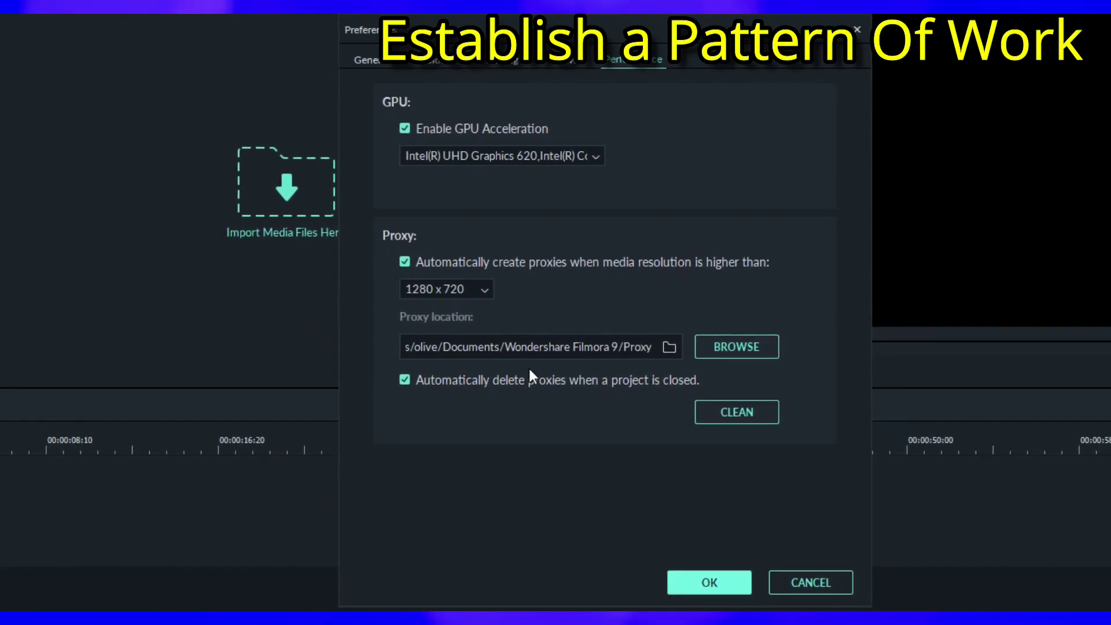
left_click(755, 414)
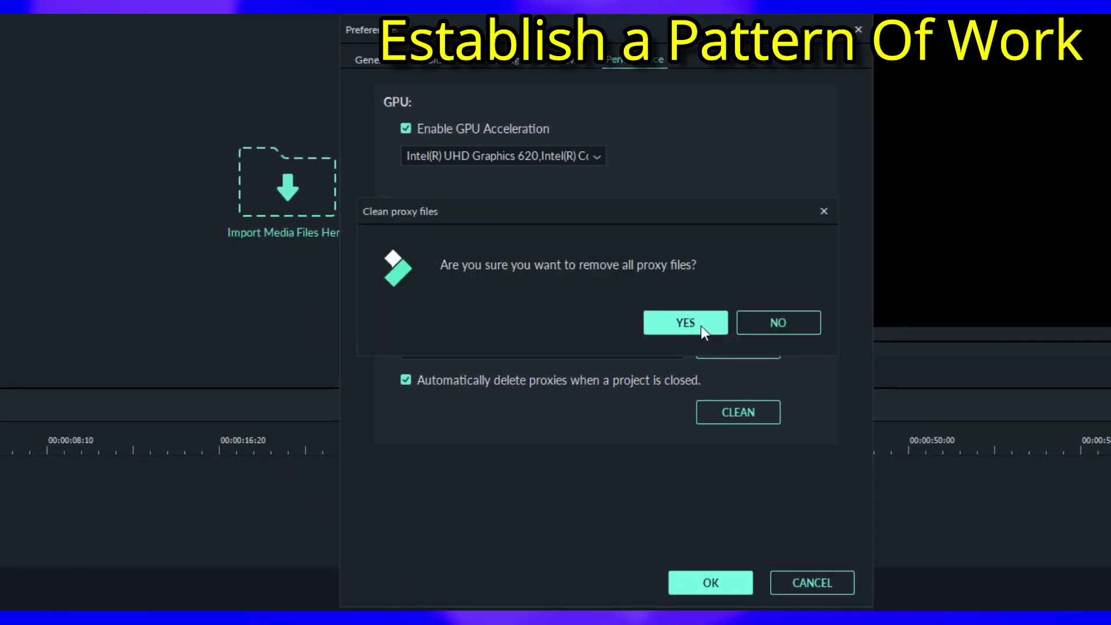
left_click(701, 325)
left_click(711, 583)
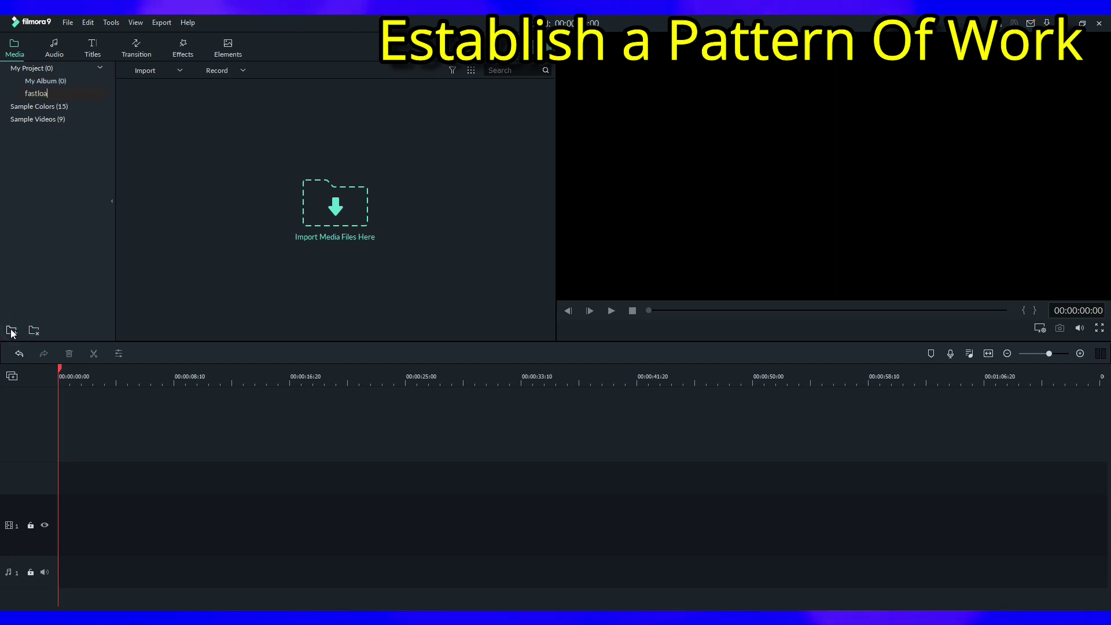
Name the album fastload, import five clips into it, and add another album
key("Return")
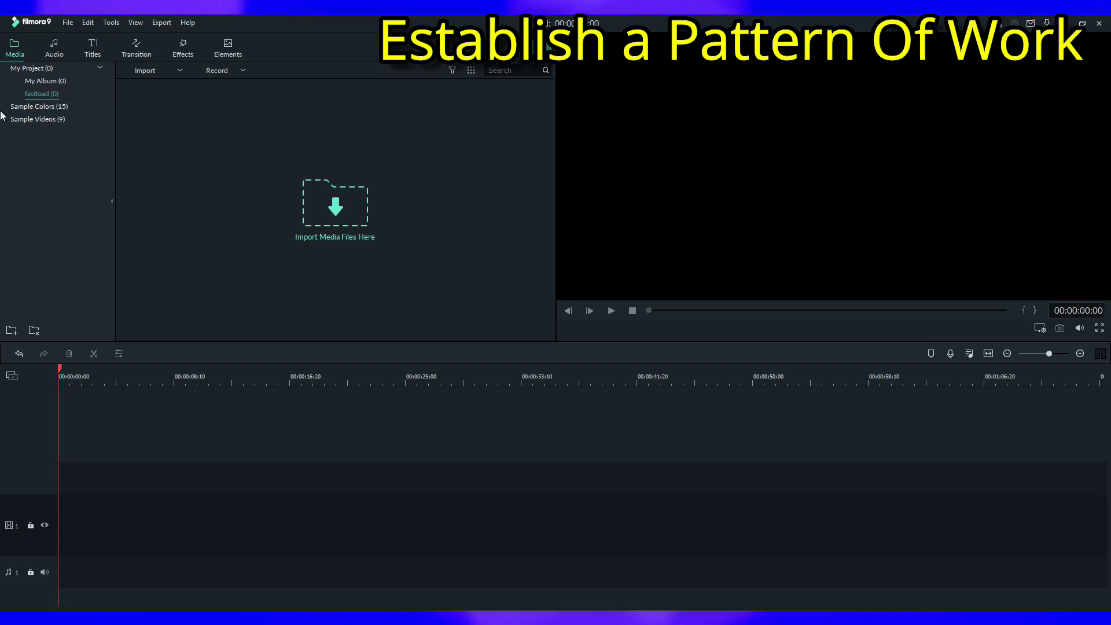
left_click_drag(1, 110, 265, 180)
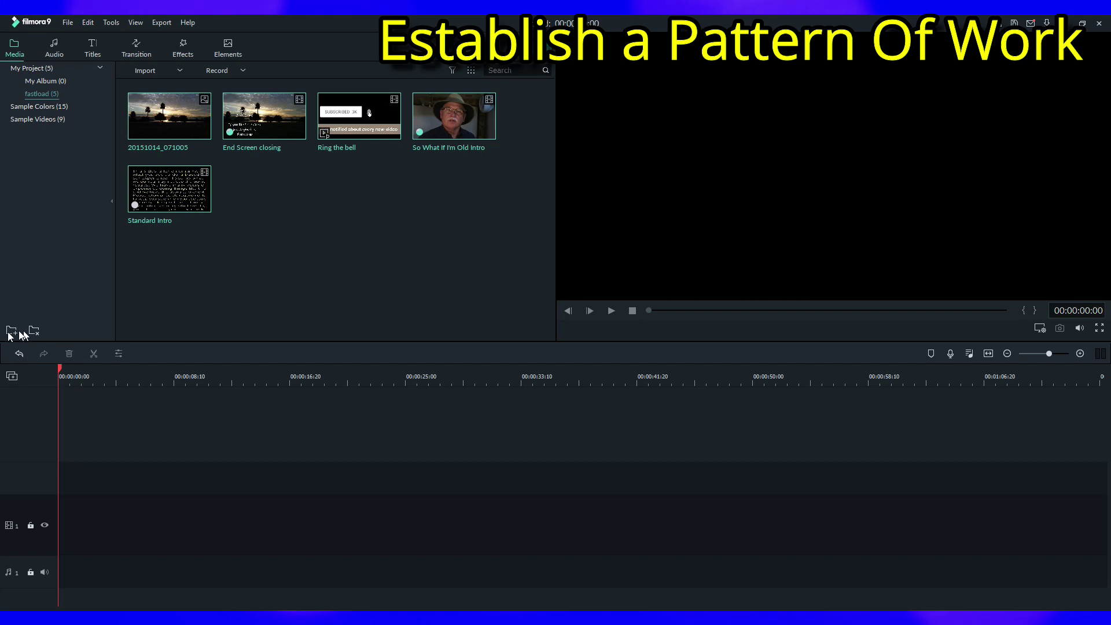
left_click(11, 331)
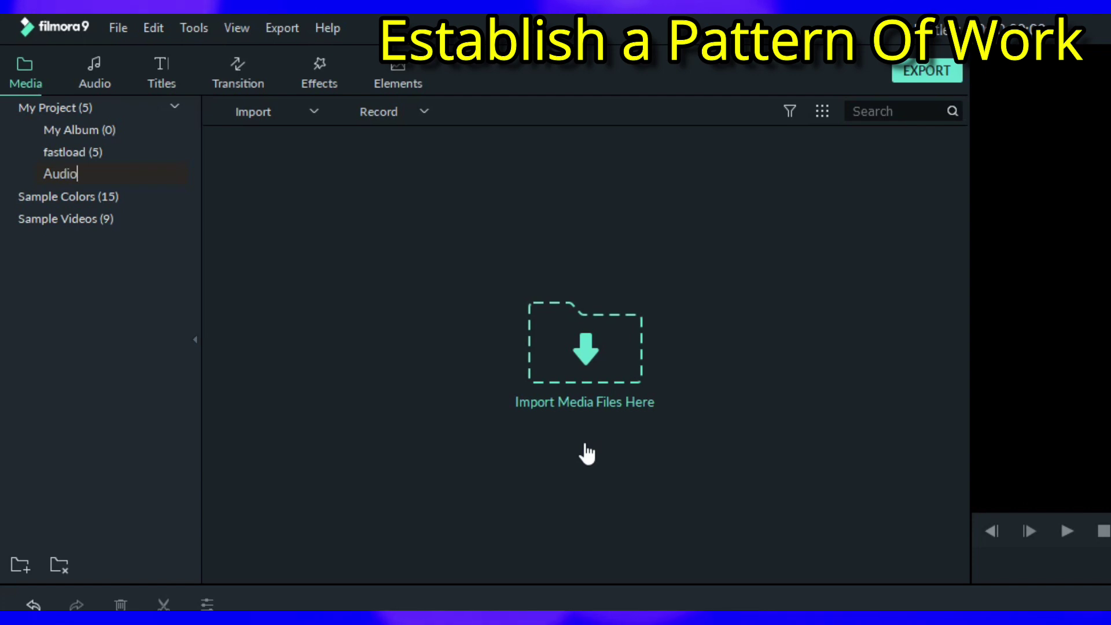
Name the album Audio, import six recordings, and place the first on audio track 1
key("Return")
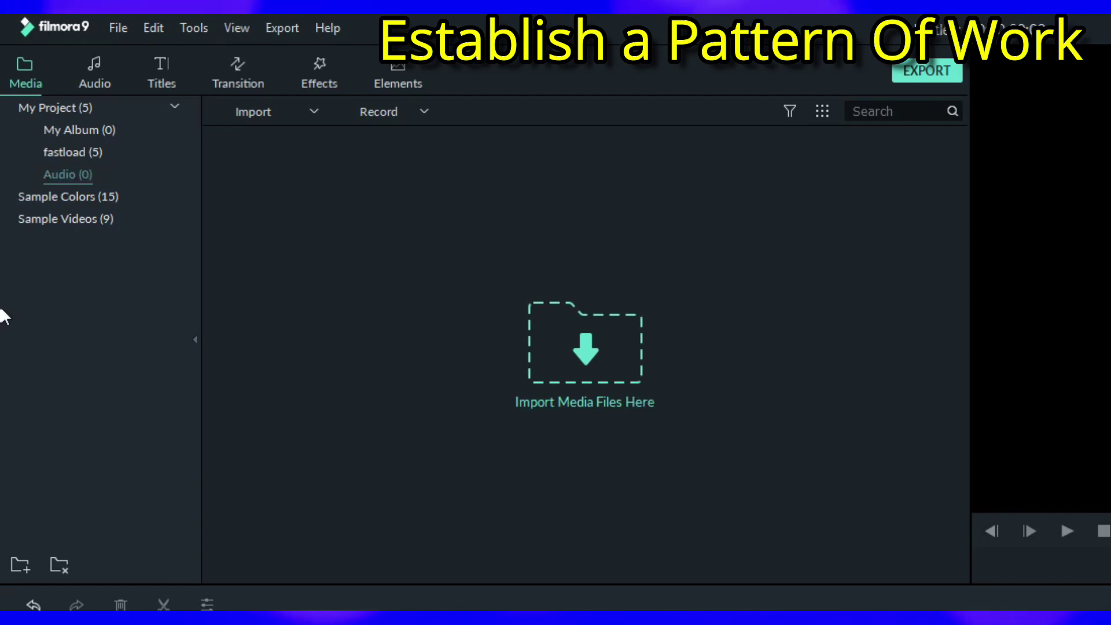
left_click_drag(3, 95, 509, 409)
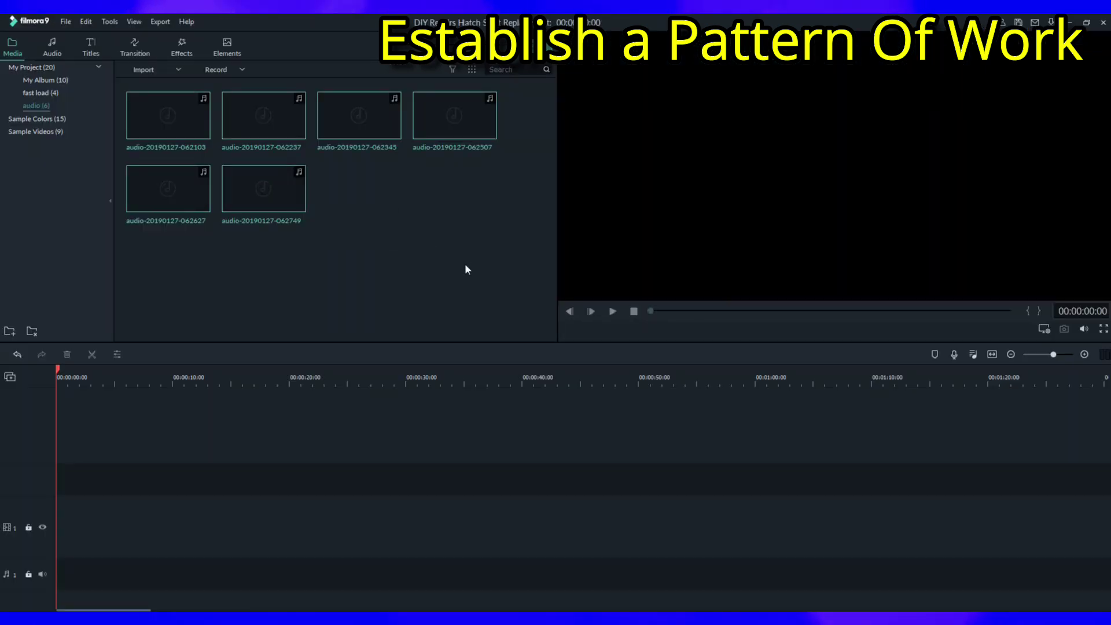
left_click_drag(168, 116, 58, 570)
Split and remove unwanted parts of the audio clip, then choose MP3 for export
key("space")
key("ctrl+b")
key("ctrl+b")
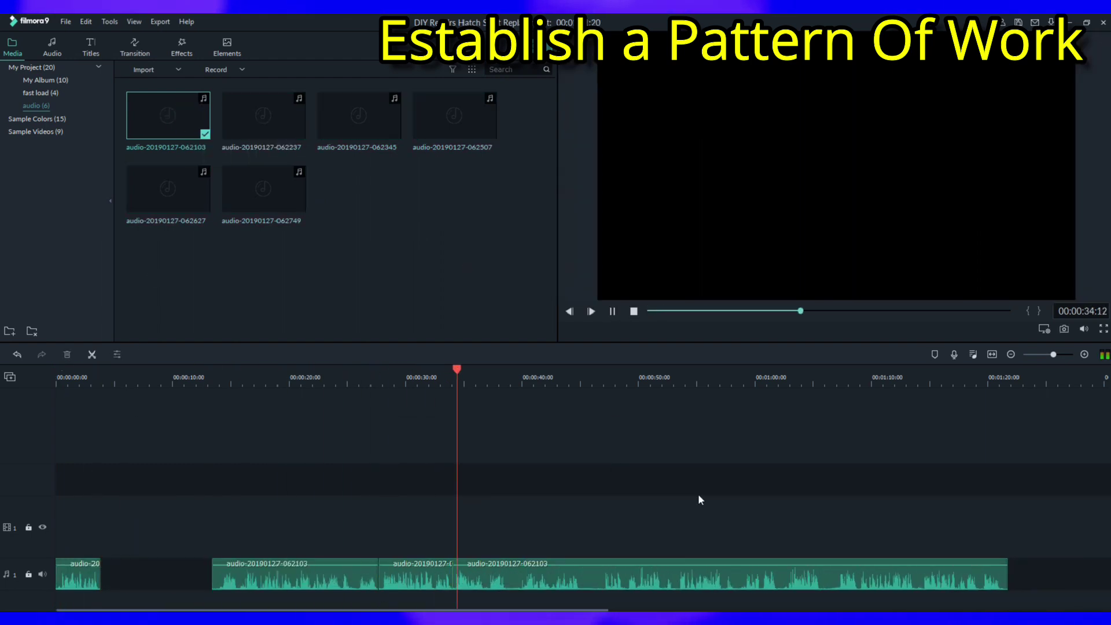
key("ctrl+b")
key("ctrl+b")
left_click(1062, 353)
right_click(640, 415)
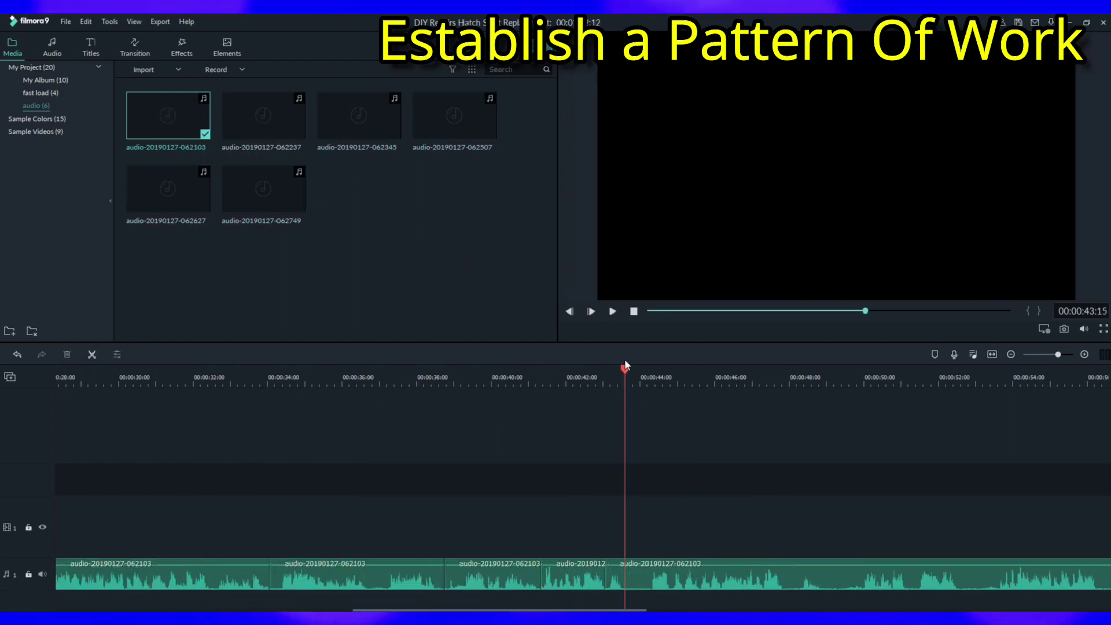
right_click(765, 422)
left_click(836, 581)
key("space")
key("ctrl+b")
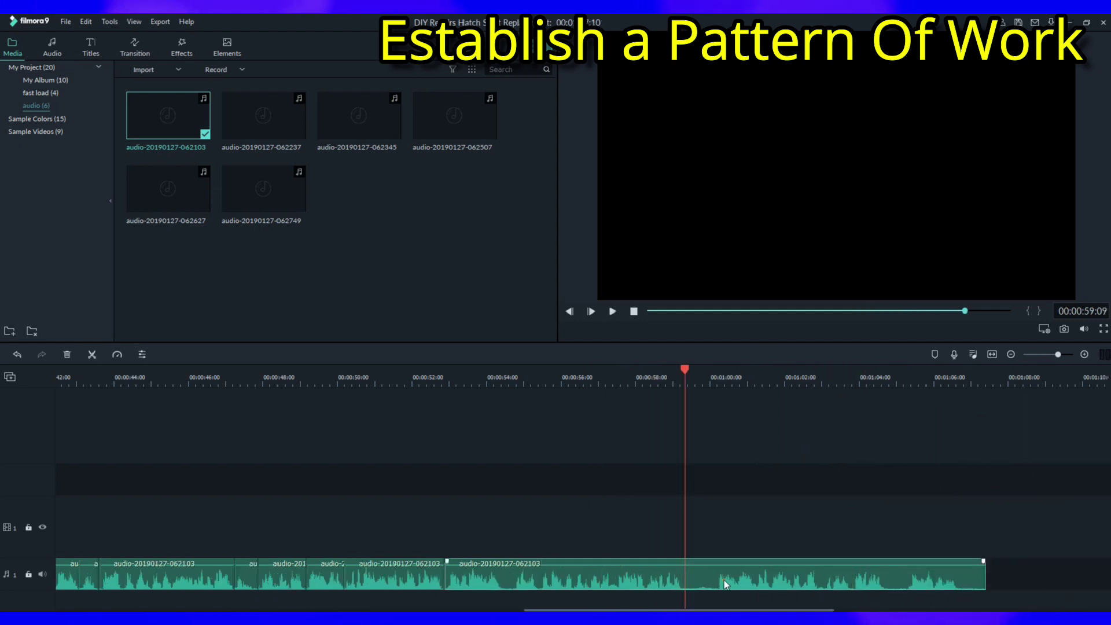
left_click(920, 582)
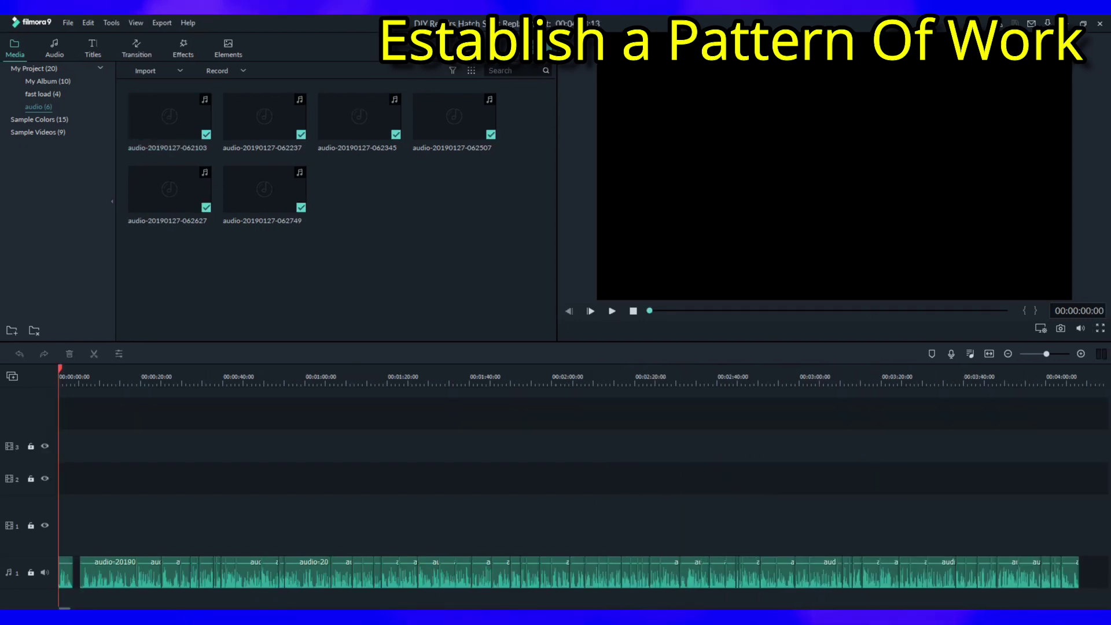
key("ctrl+e")
left_click(327, 386)
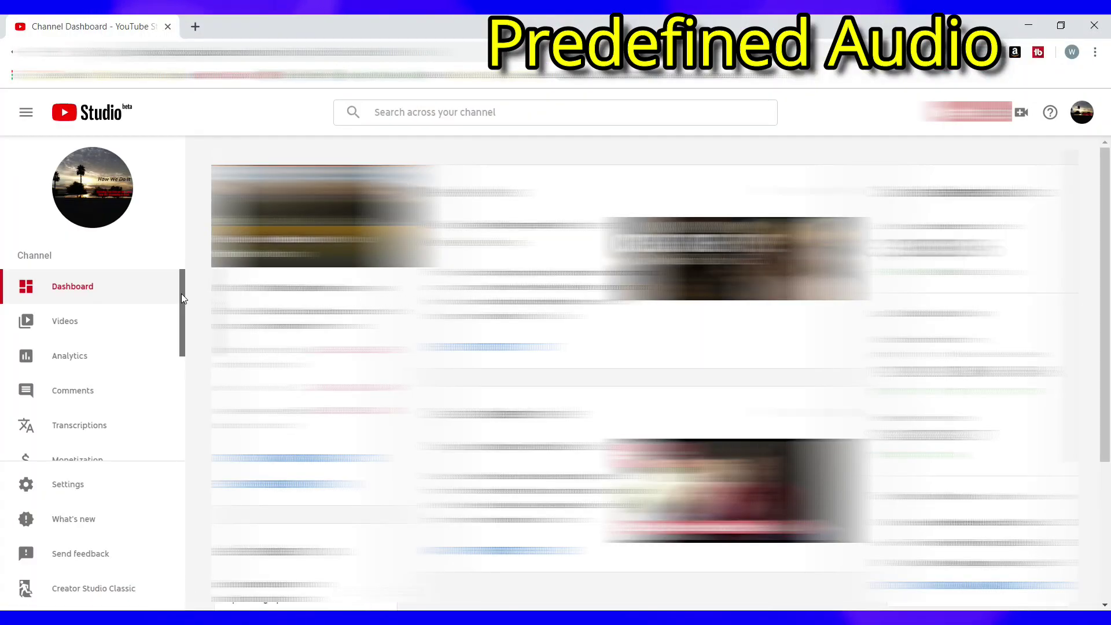
Drag an item in the My Music audio collection
left_click_drag(181, 294, 196, 342)
Get Simon_s_Song from YouTube's Audio Library, import it into My Music, and drag it to the timeline
mouse_move(151, 385)
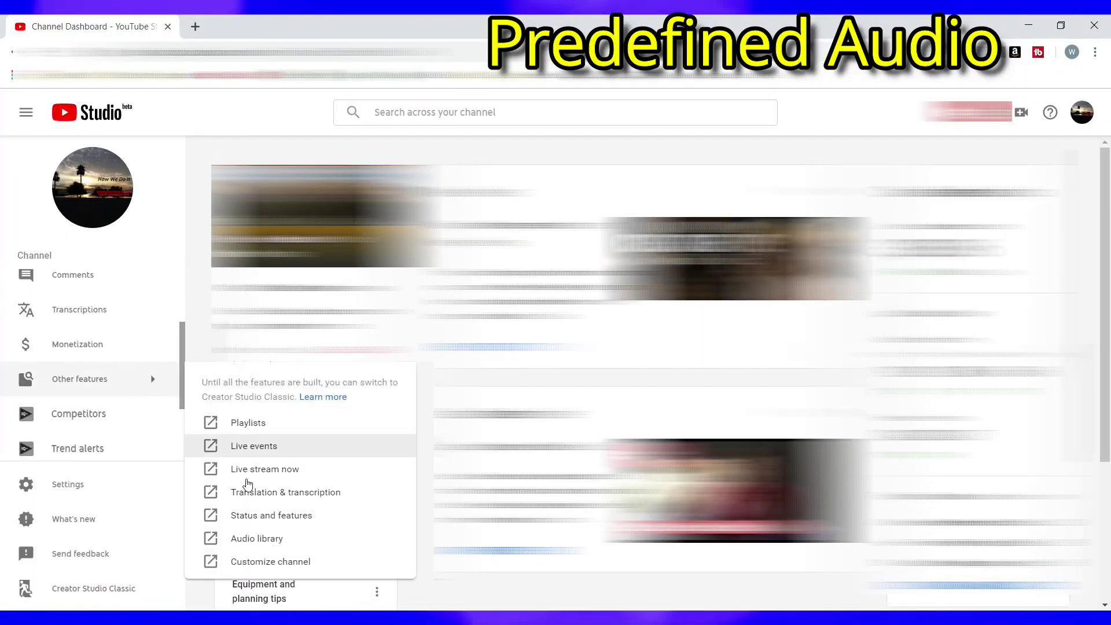
left_click(249, 538)
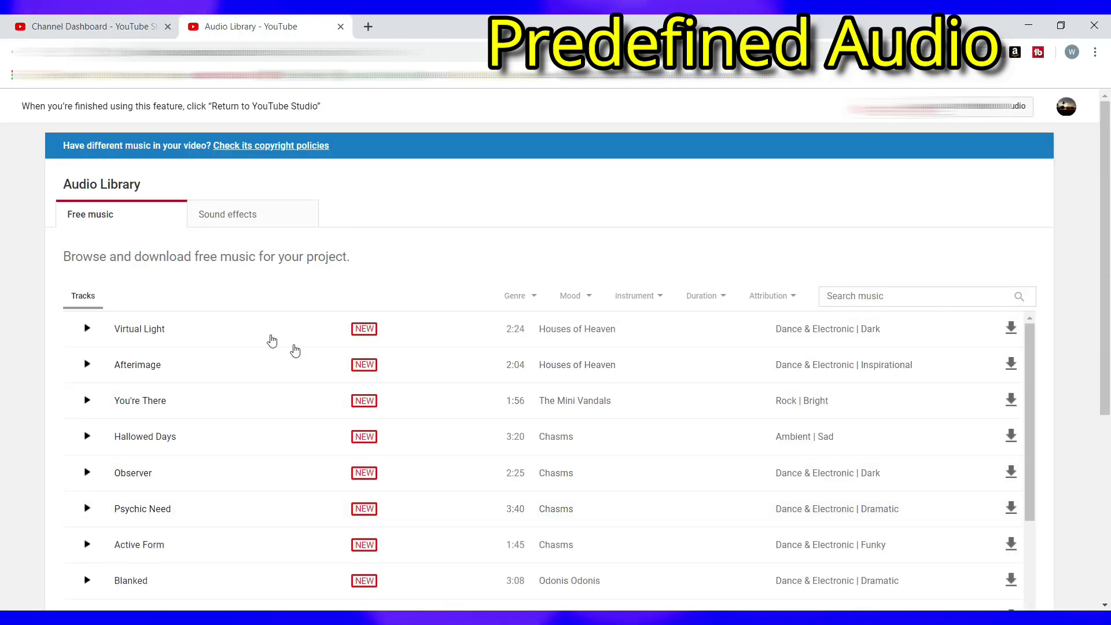
left_click_drag(1030, 353, 1034, 616)
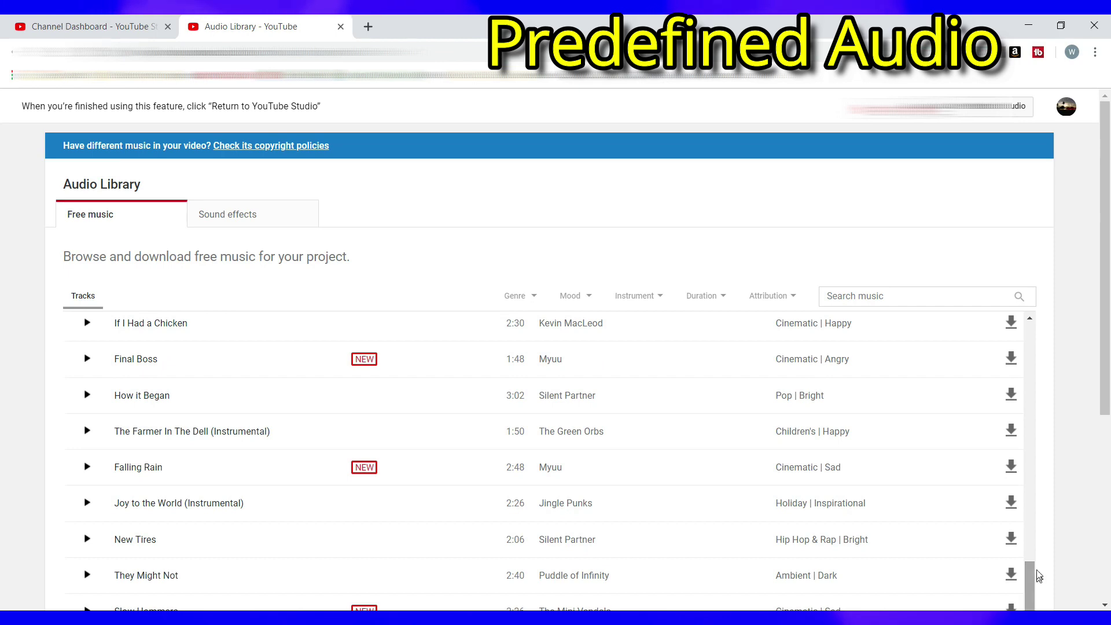
left_click_drag(1037, 574, 1037, 619)
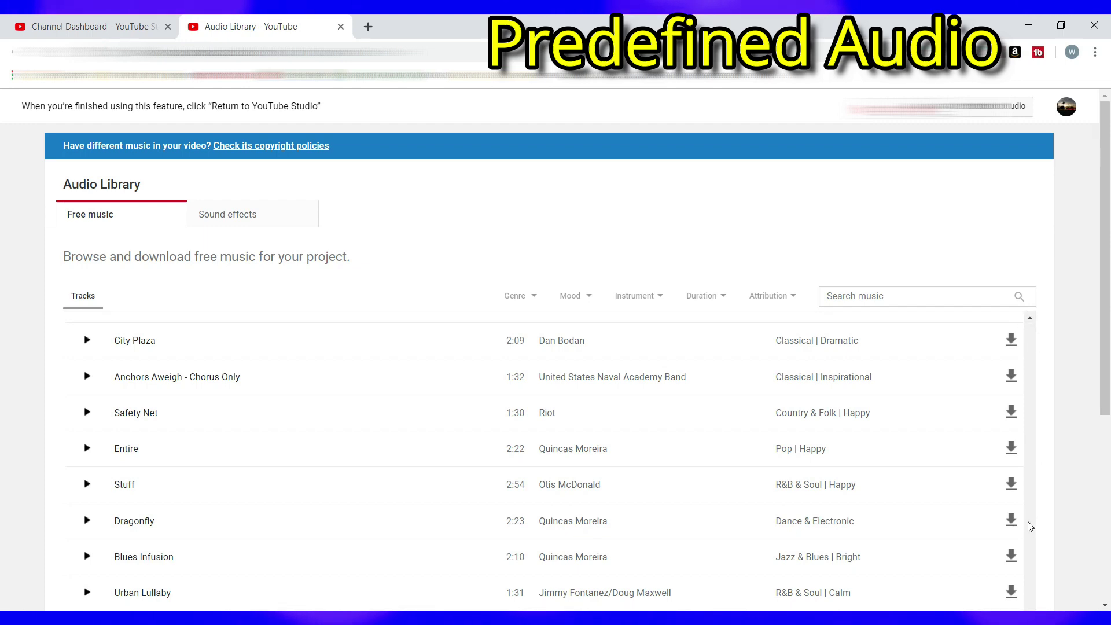
scroll(984, 421, "down", 4)
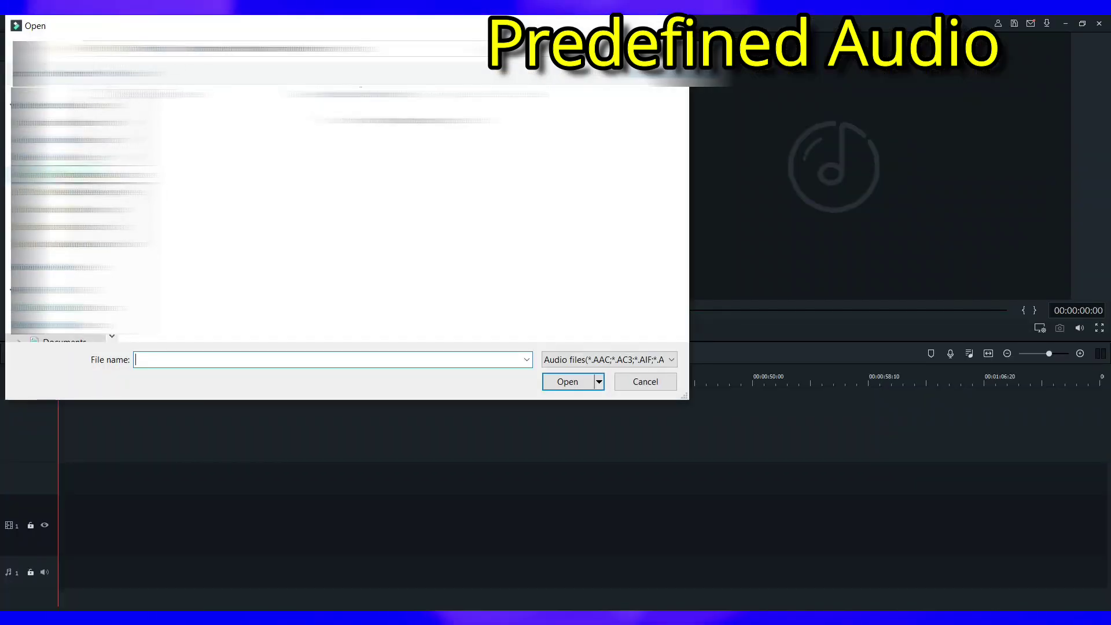
double_click(231, 286)
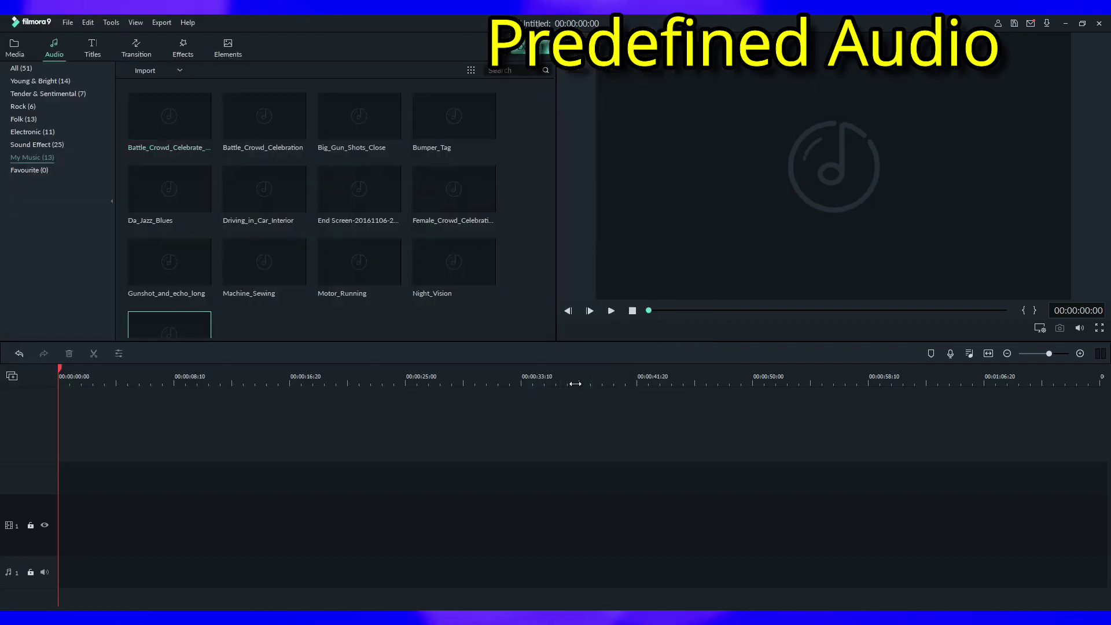
left_click_drag(686, 259, 95, 533)
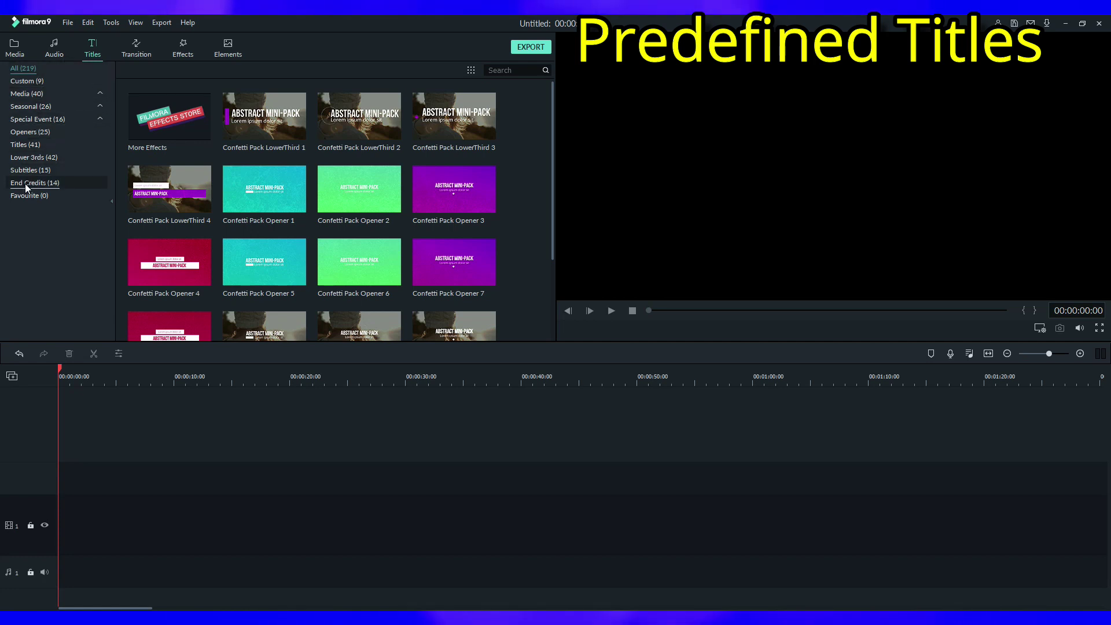
Drag Lower Third 1 from Lower 3rds onto video track 1 and open it in Advanced Edit
left_click(37, 154)
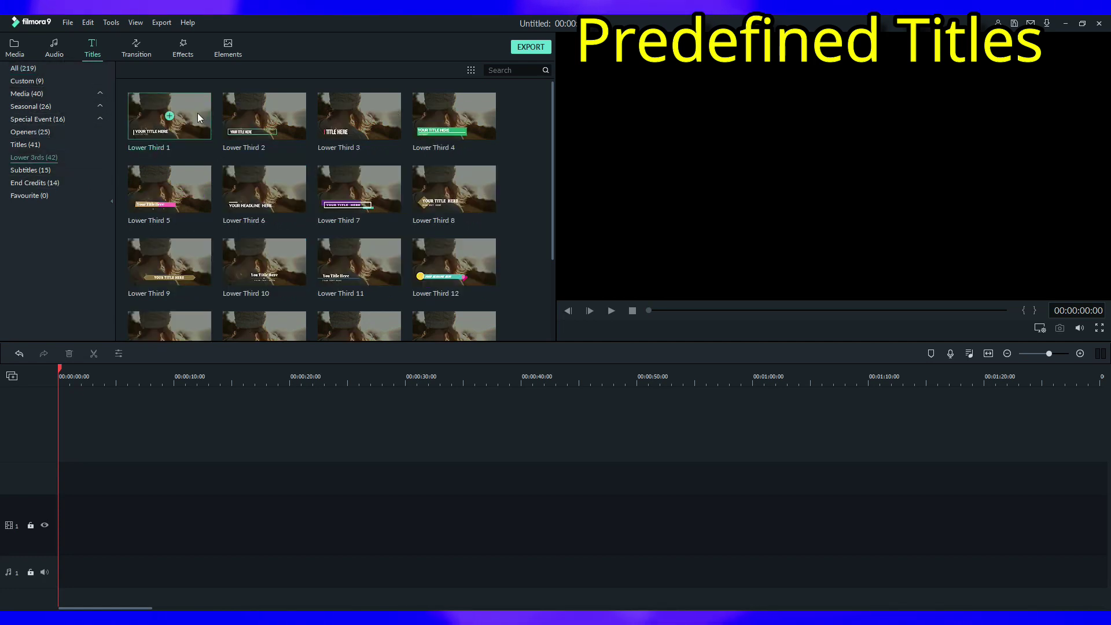
left_click_drag(196, 113, 40, 537)
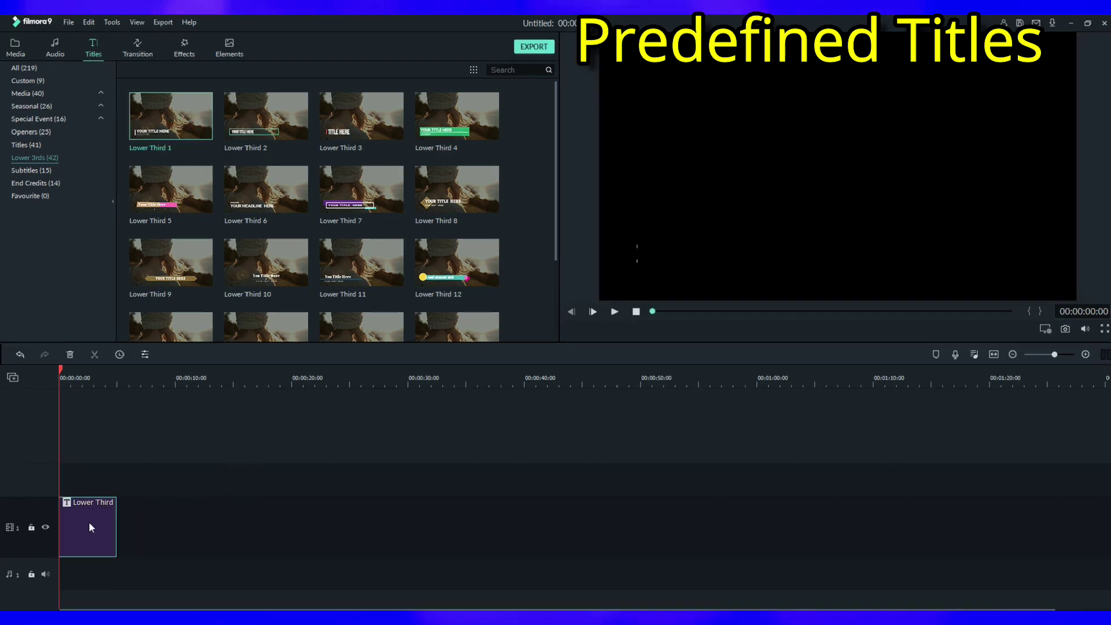
right_click(89, 522)
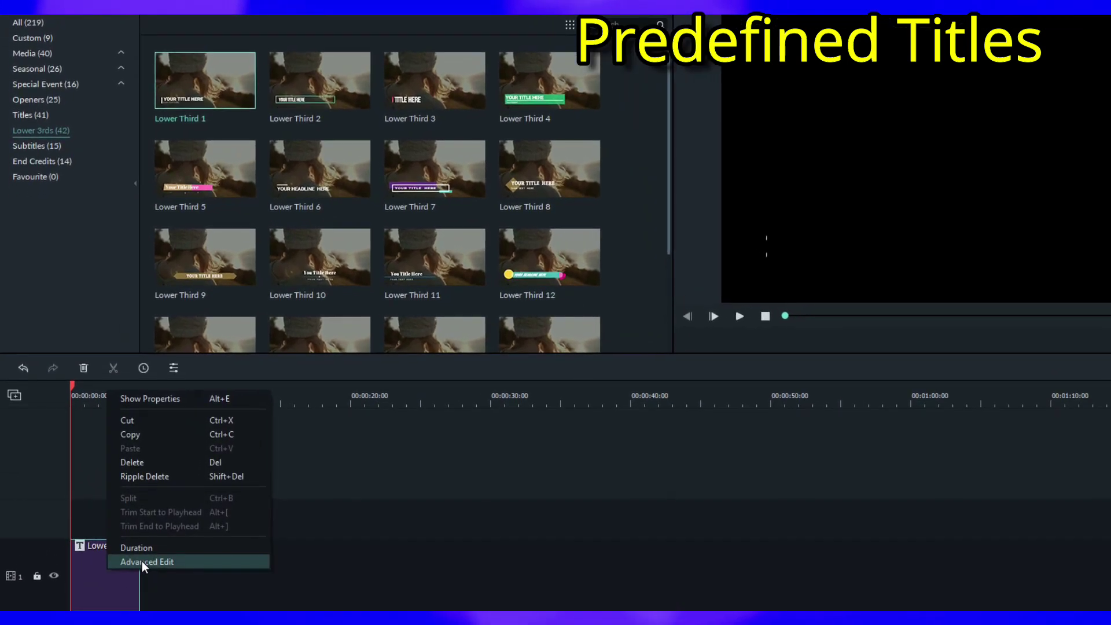
left_click(142, 561)
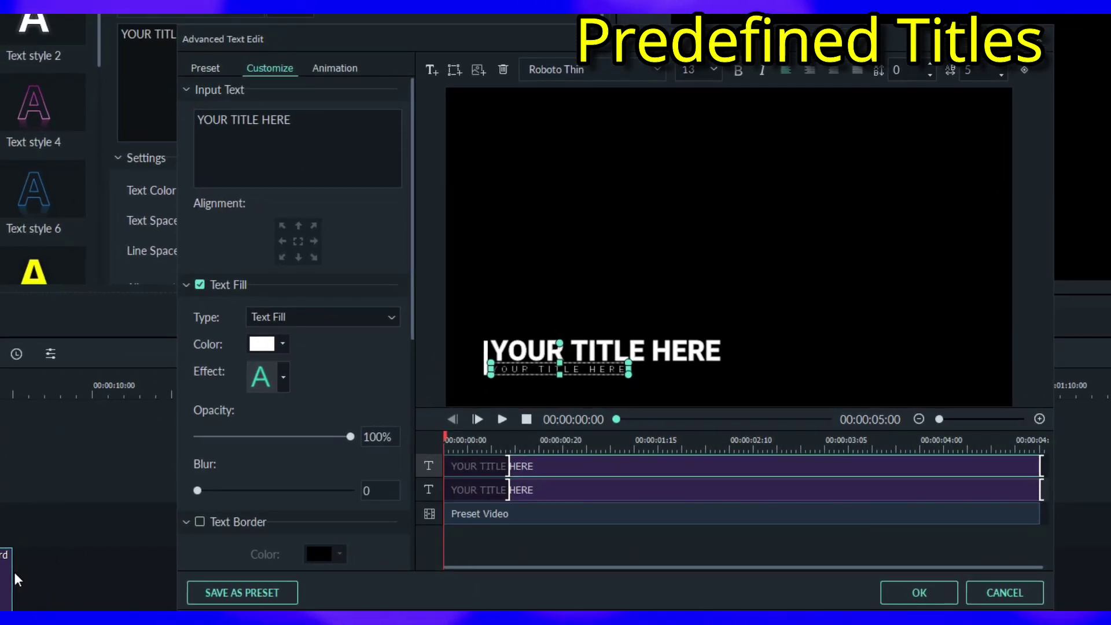
Change the lower third's texts to Small and Large and pick a fill colour
left_click(502, 418)
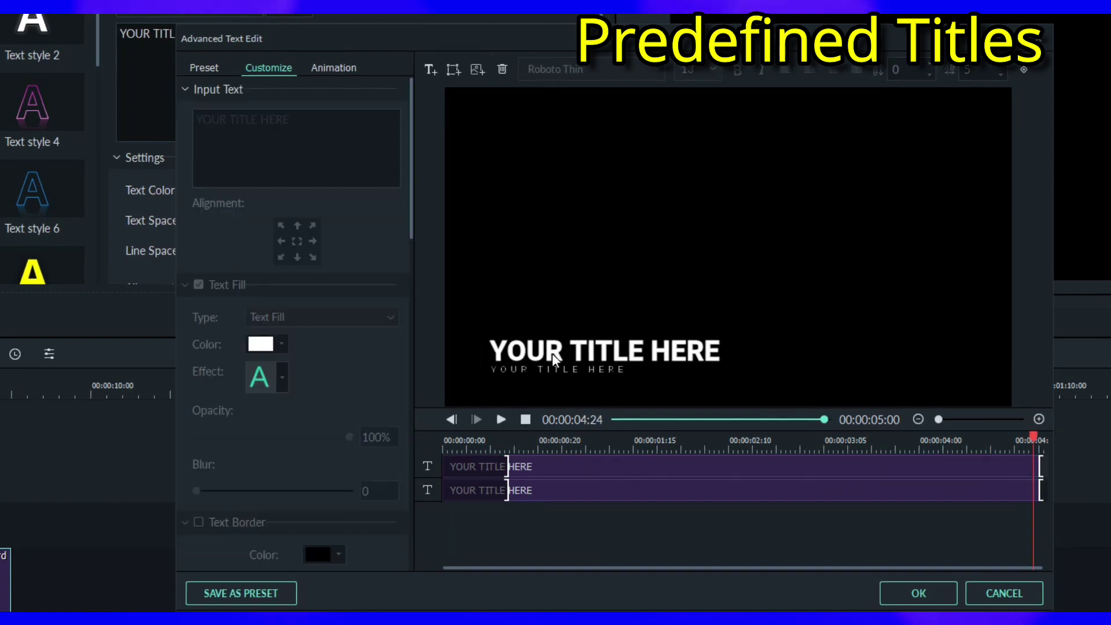
left_click(557, 368)
key("ctrl+a")
type("Small Text")
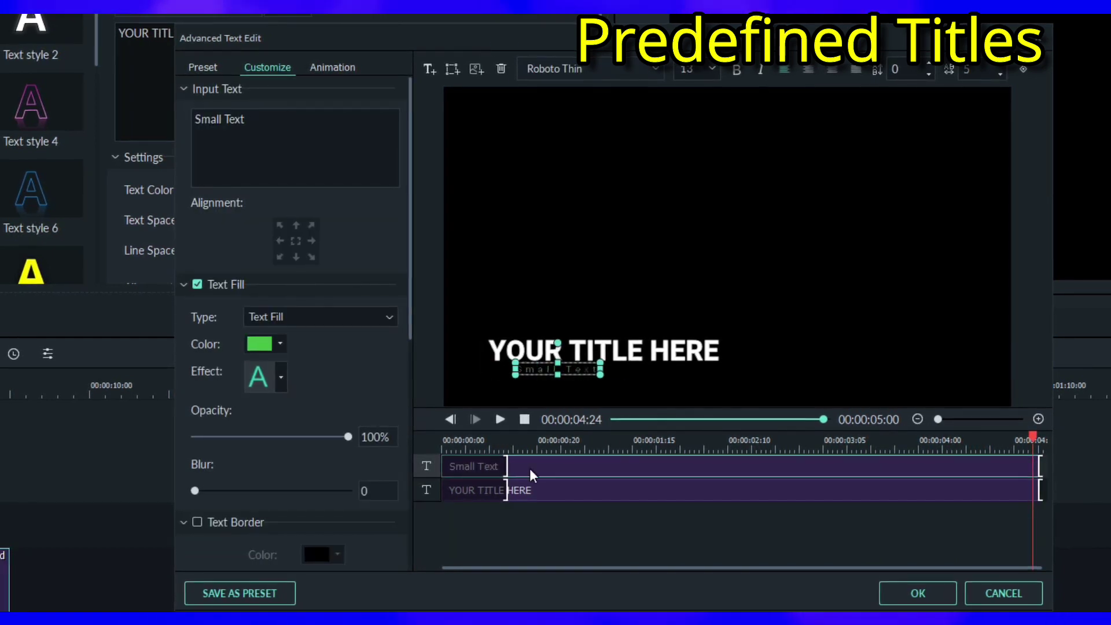
key("BackSpace")
key("BackSpace")
key("BackSpace")
key("BackSpace")
key("BackSpace")
left_click(577, 362)
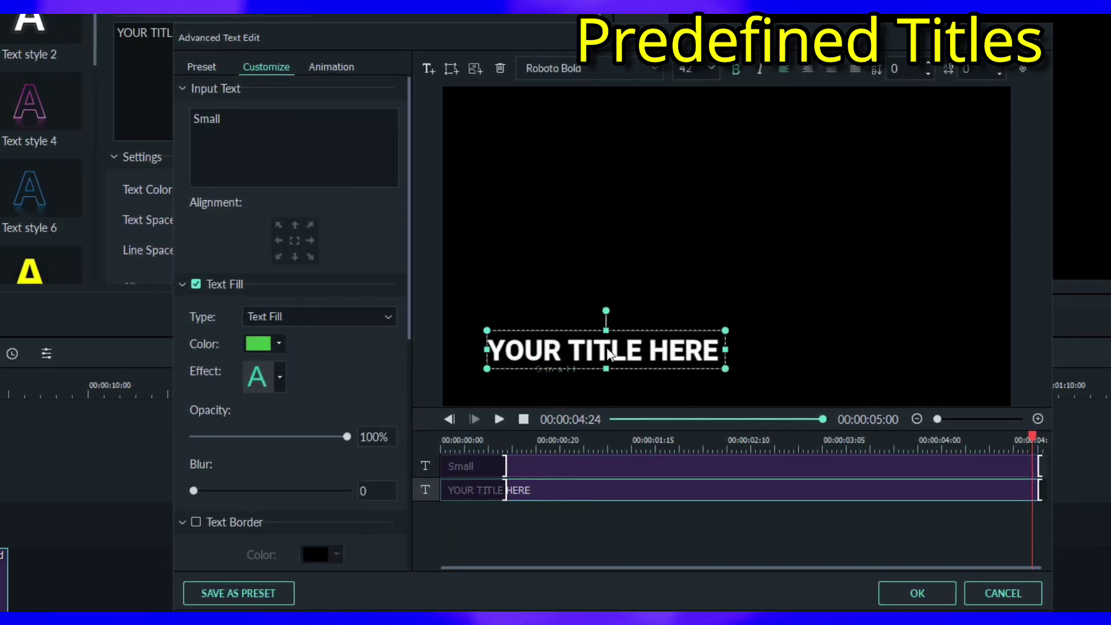
key("ctrl+a")
type("Large")
left_click(278, 344)
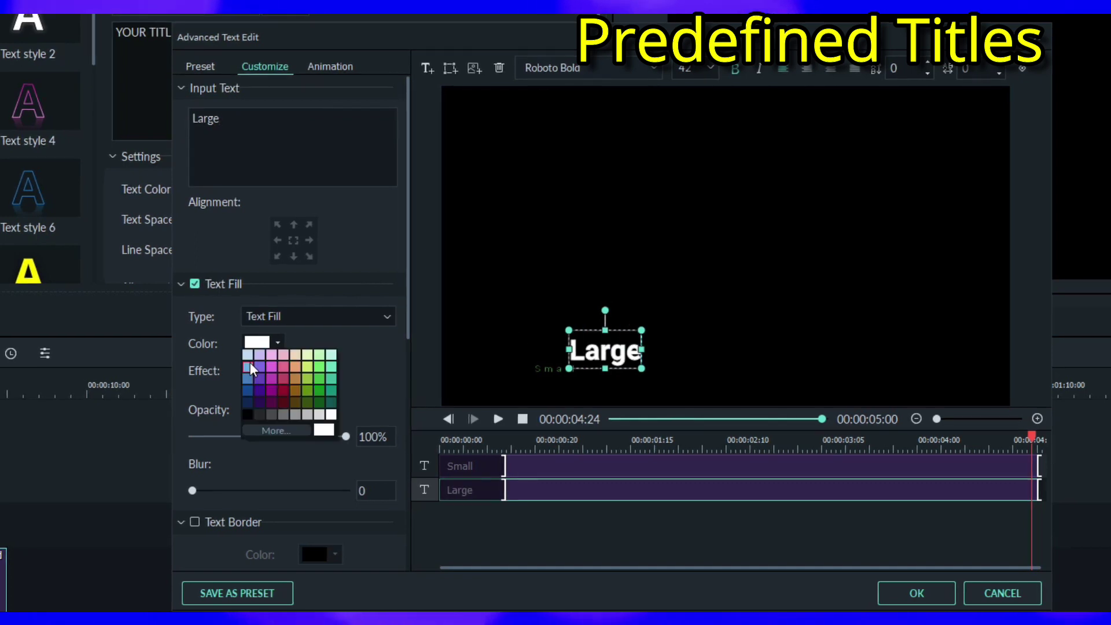
Save the edited title as custom preset Small_Large and close the editor
scroll(289, 405, "down", 4)
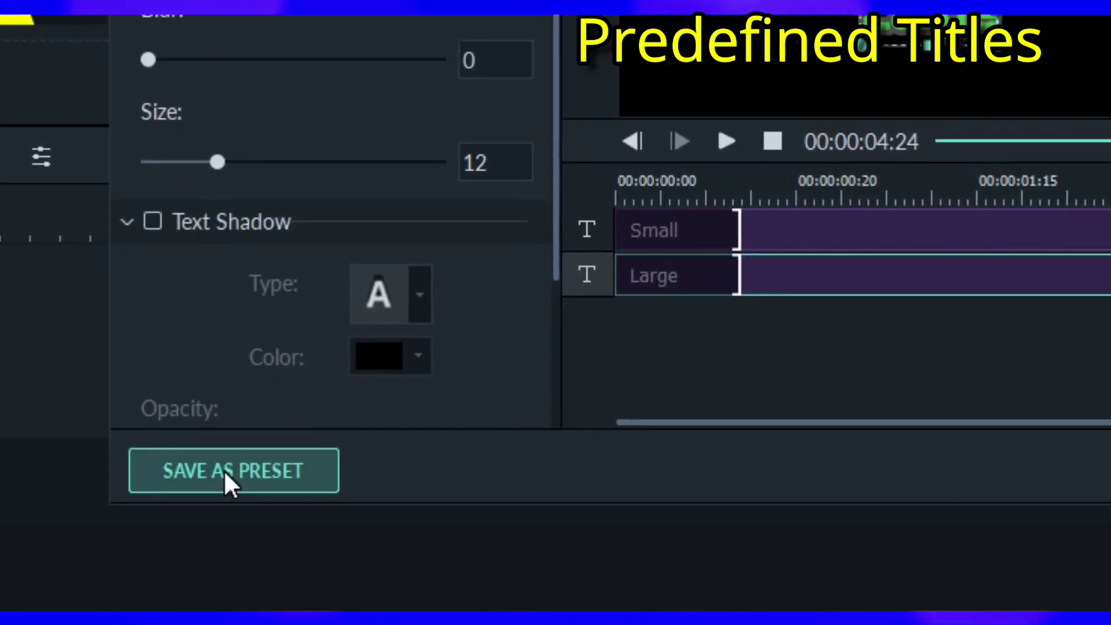
left_click(223, 478)
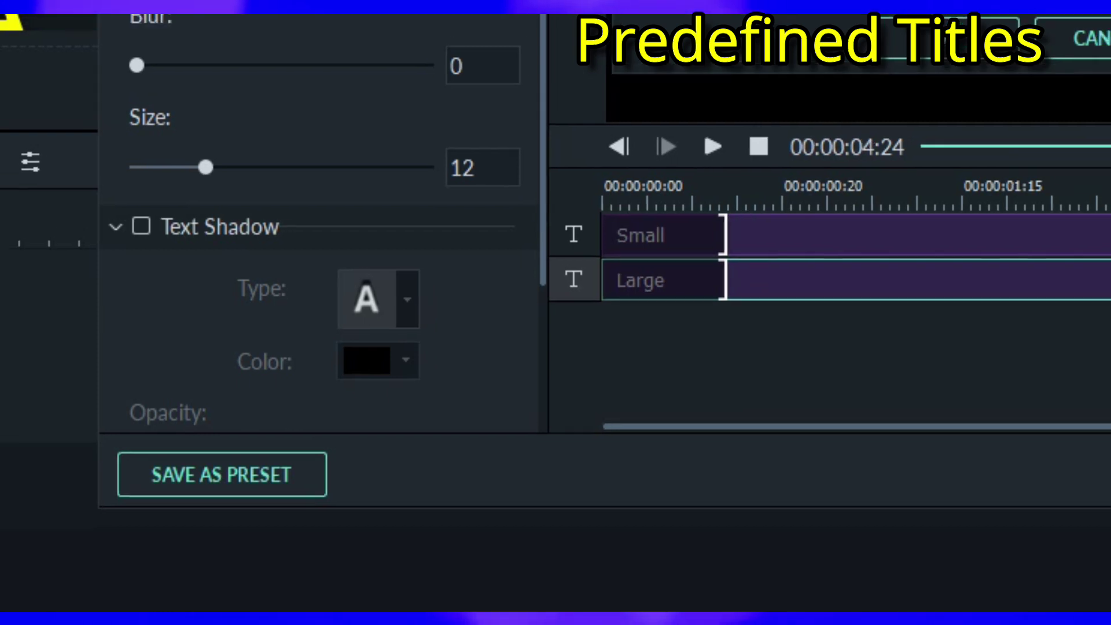
type("Small_Large")
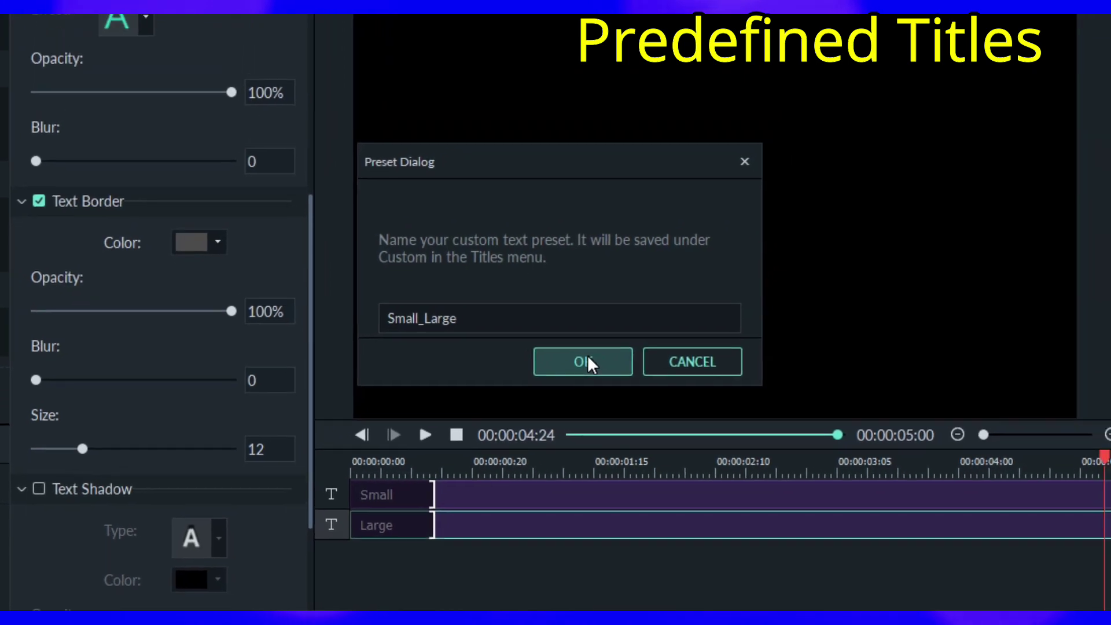
left_click(581, 363)
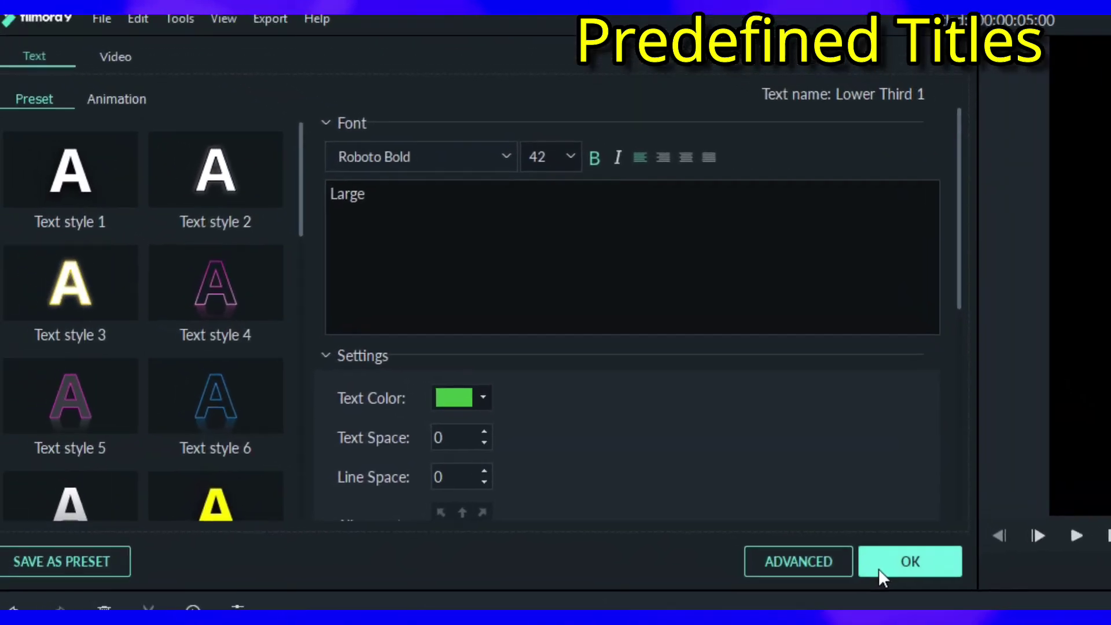
left_click(893, 572)
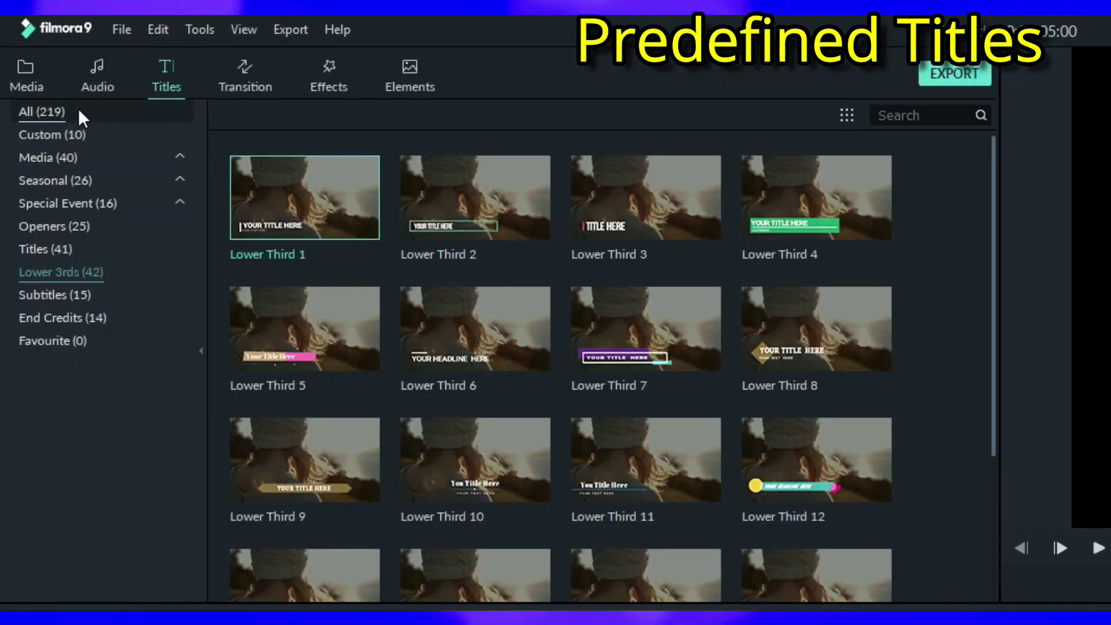
Add the Confetti Pack LowerThird 1 title to favourites and check the Favourite titles
left_click(48, 132)
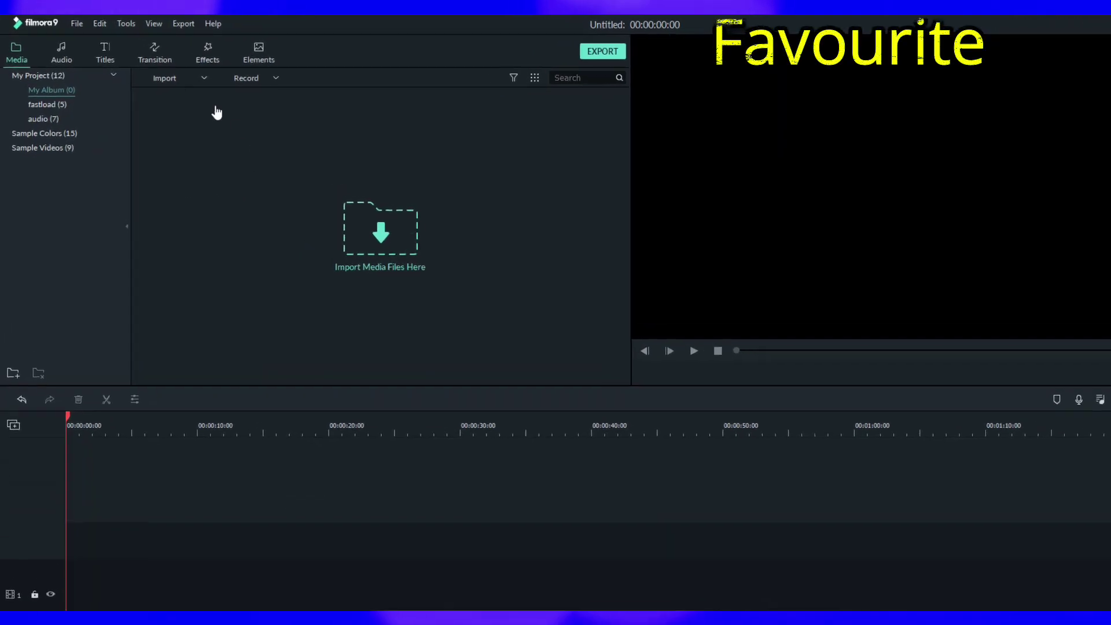
left_click(61, 52)
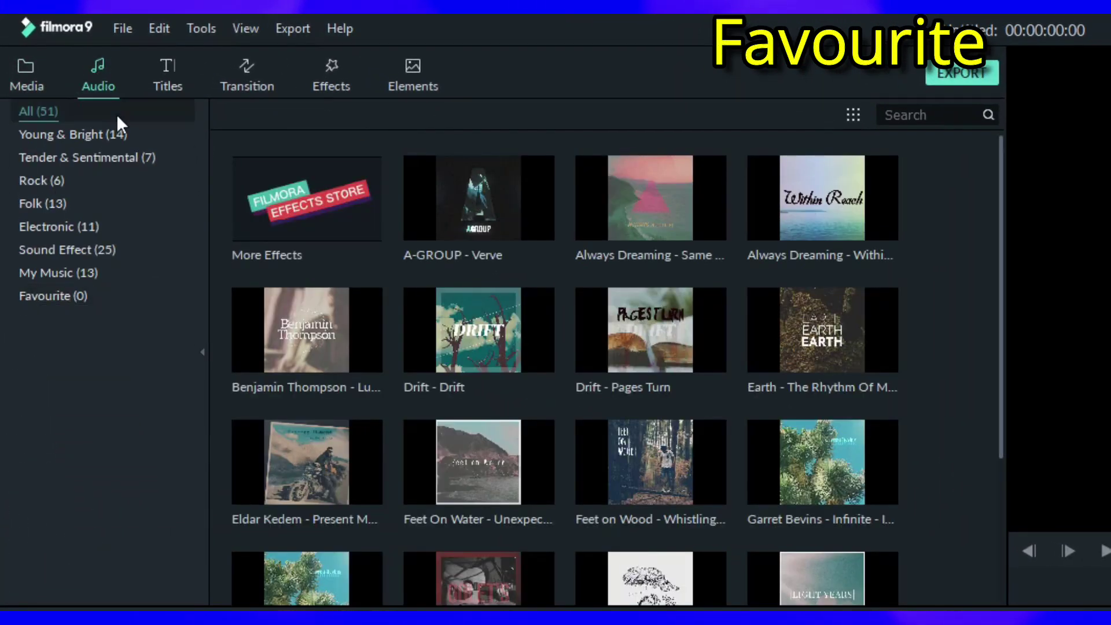
left_click(170, 69)
left_click(46, 157)
left_click(46, 113)
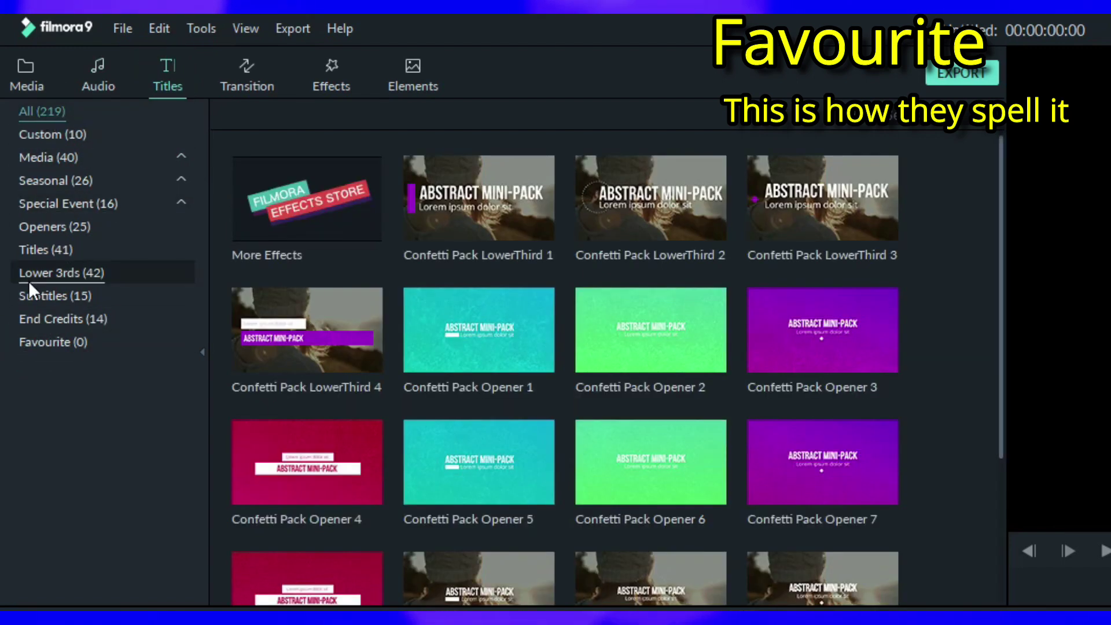
right_click(432, 217)
left_click(469, 317)
left_click(52, 342)
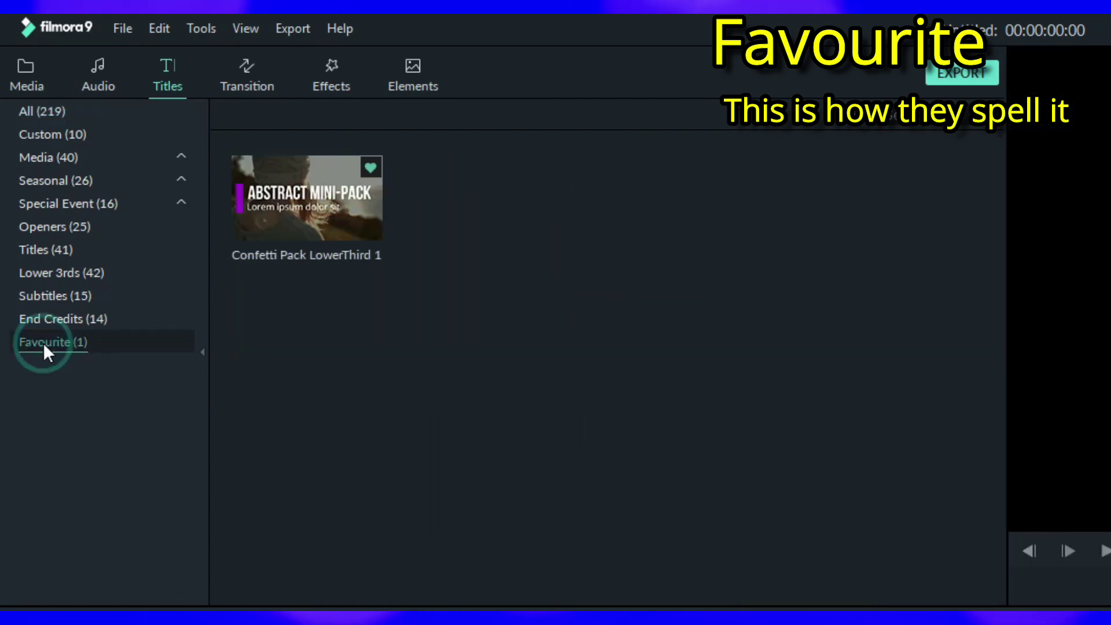
Add the Basic Dissolve transition to favourites and check the Favourite transitions
left_click(240, 71)
left_click(34, 204)
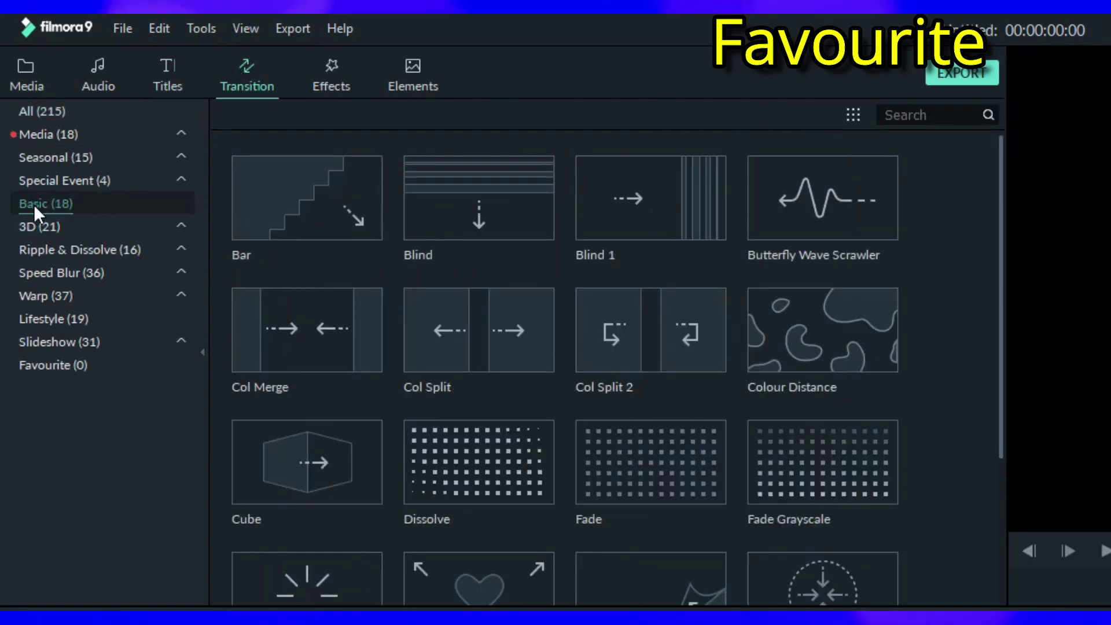
right_click(518, 475)
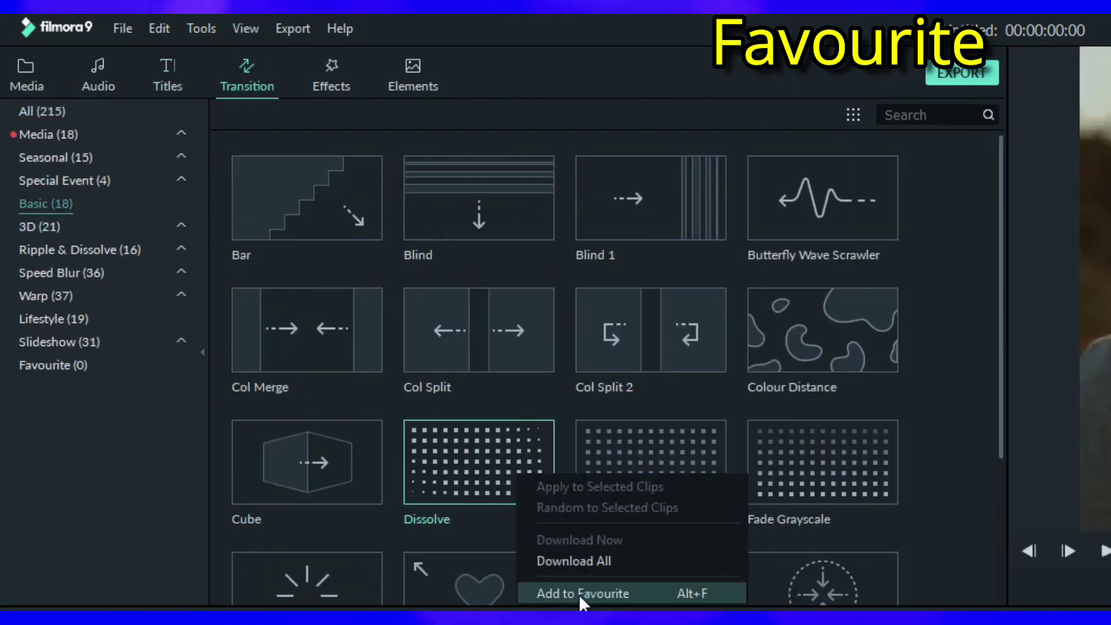
left_click(582, 593)
left_click(40, 366)
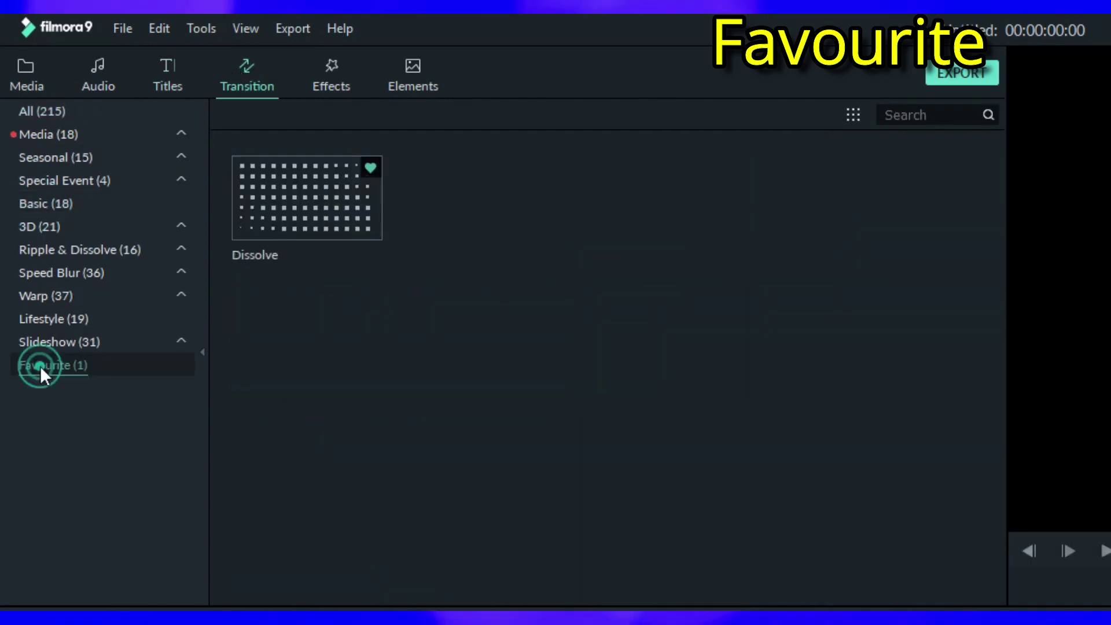
Add the Mosaic utility filter to favourites and check the Favourite filters
left_click(340, 65)
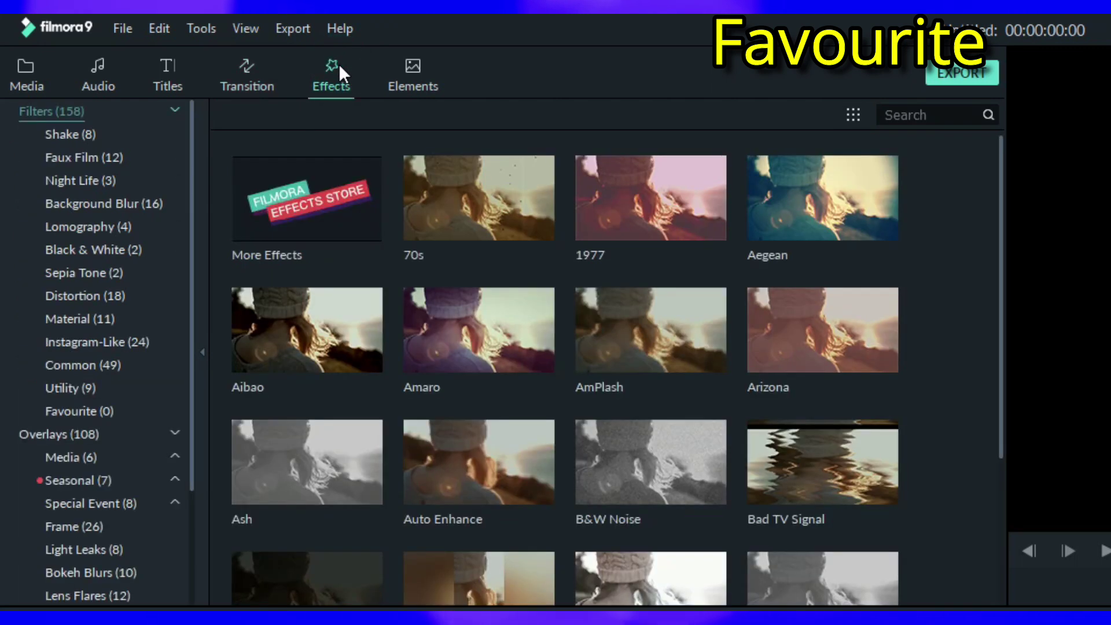
left_click(63, 389)
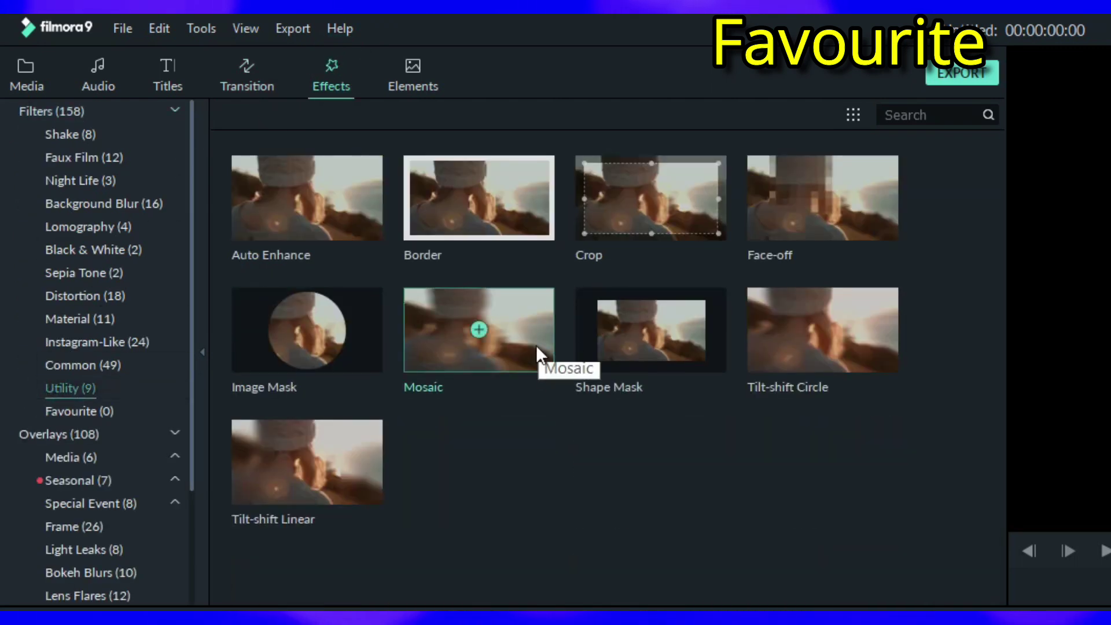
right_click(538, 347)
left_click(599, 441)
left_click(76, 412)
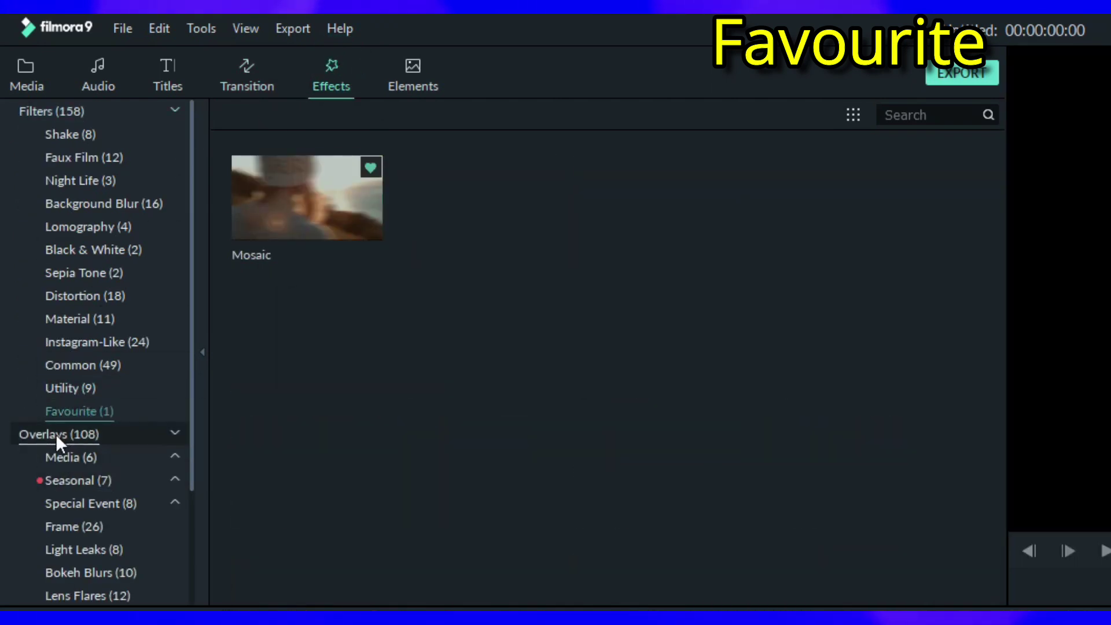
Add the Bokeh Blur 1 overlay to favourites and check the Favourite overlays
left_click(26, 439)
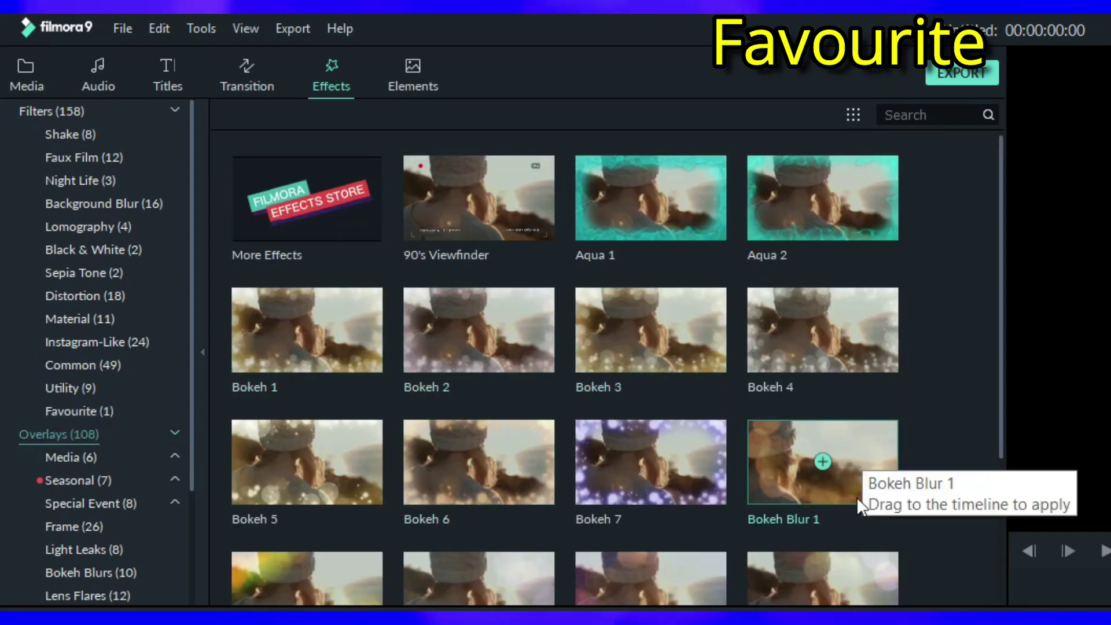
scroll(863, 256, "down", 3)
right_click(856, 268)
left_click(926, 370)
scroll(146, 429, "down", 3)
left_click(75, 573)
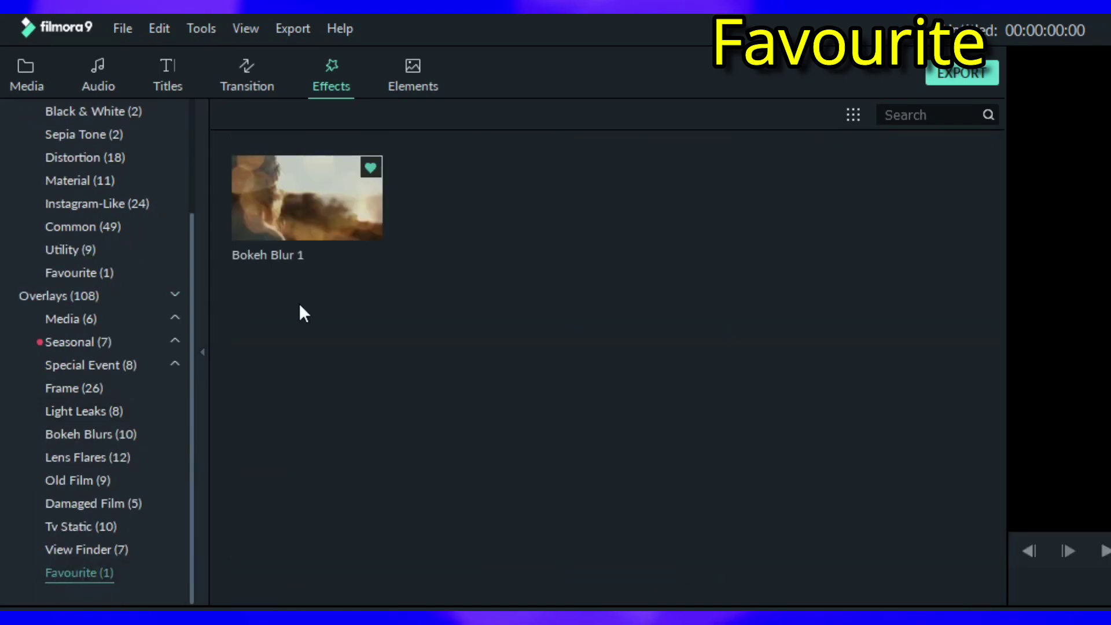